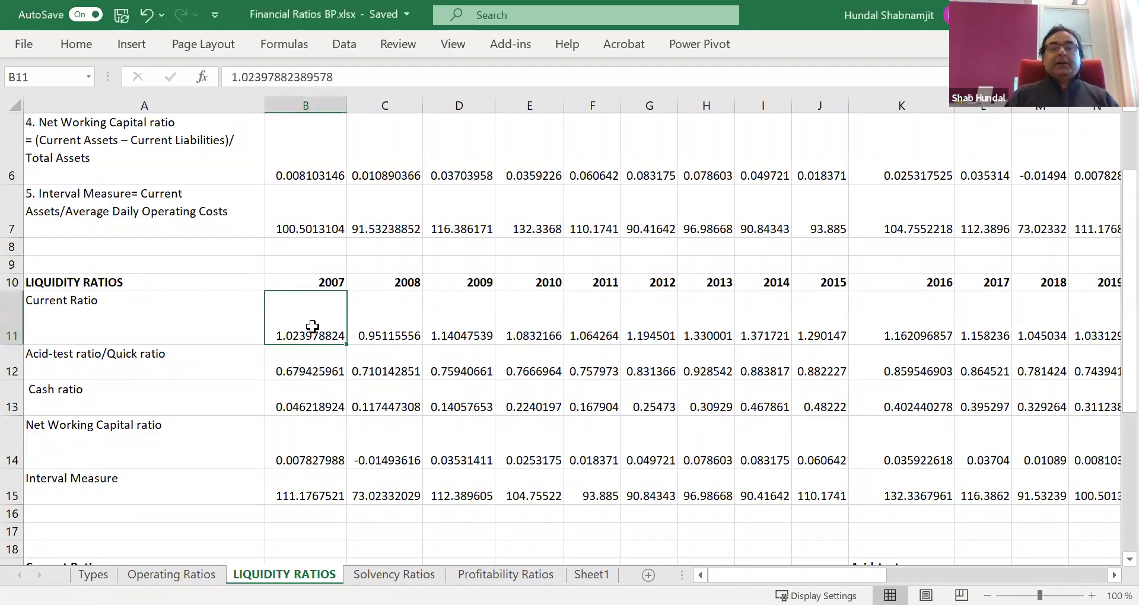
Review the 2007–2014 Current Ratio values along the table row
click(398, 331)
click(469, 333)
click(561, 334)
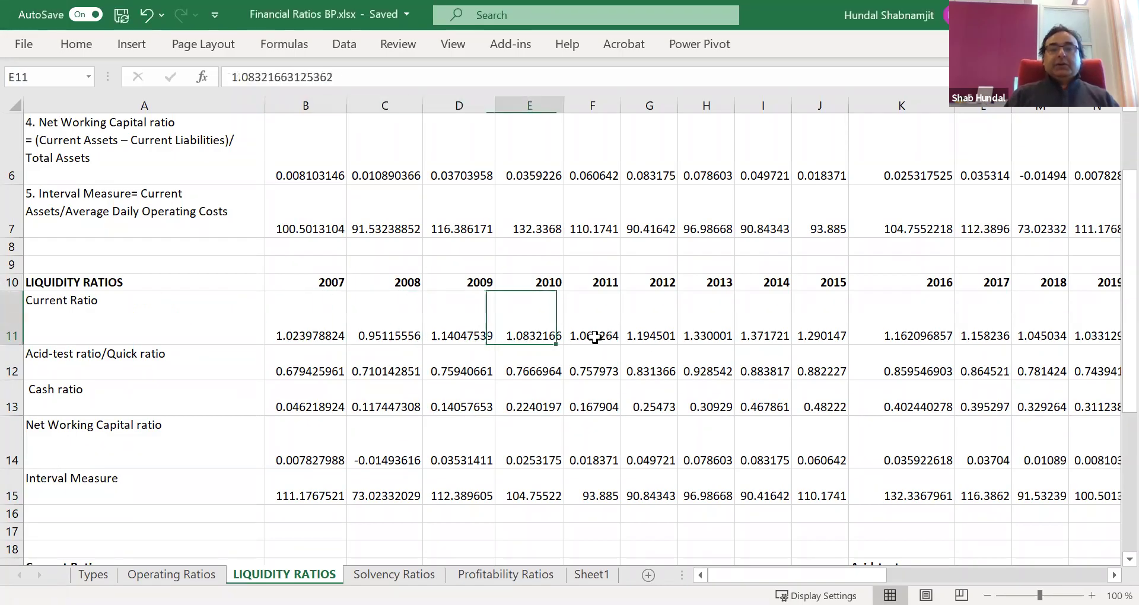
click(588, 326)
click(664, 333)
click(751, 343)
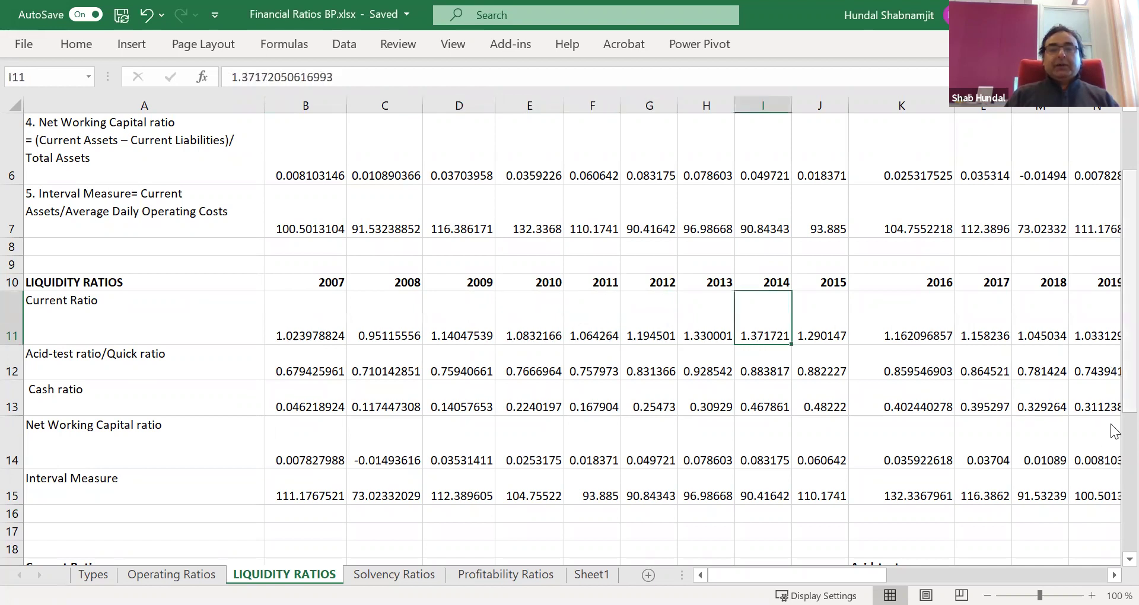
scroll(1113, 431, down, 2)
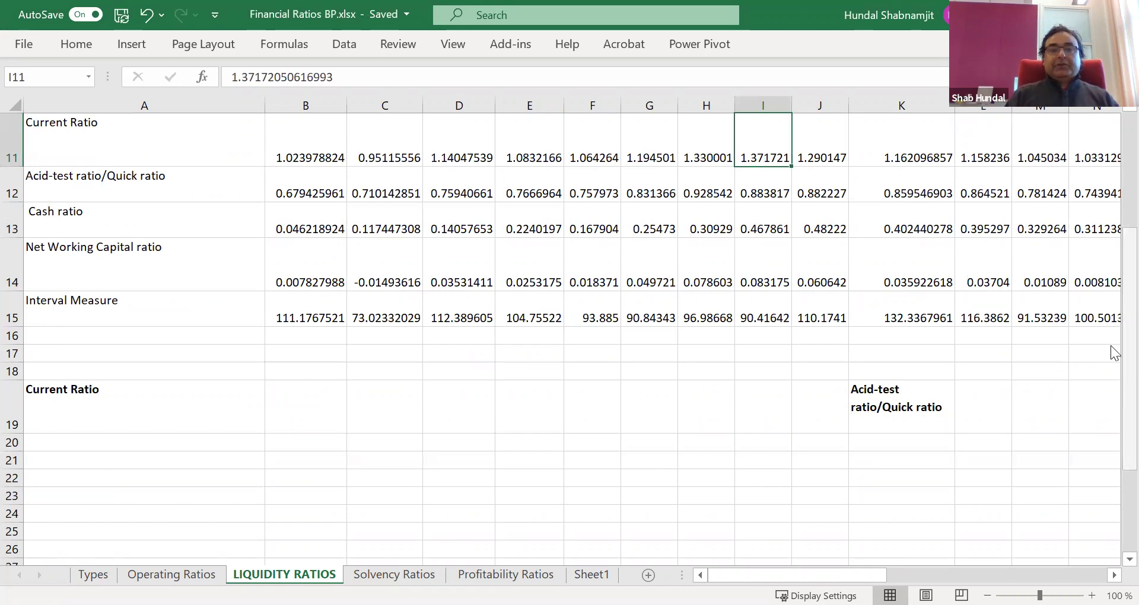
scroll(440, 490, up, 1)
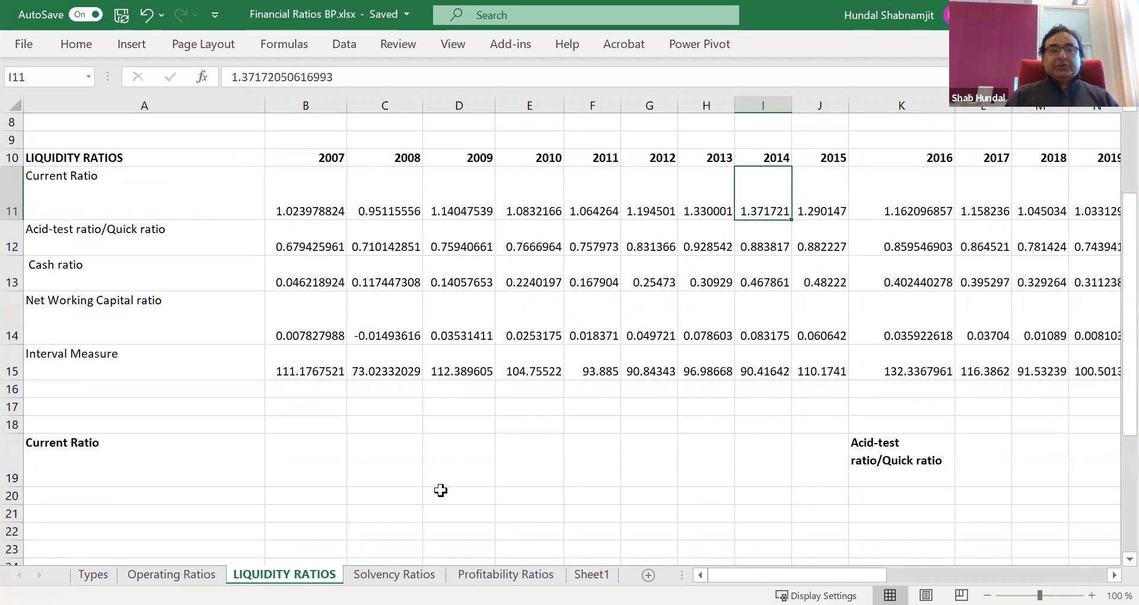
Check the 2009–2010 Cash ratio, Net Working Capital and Interval Measure values, then reselect the empty cell
click(181, 497)
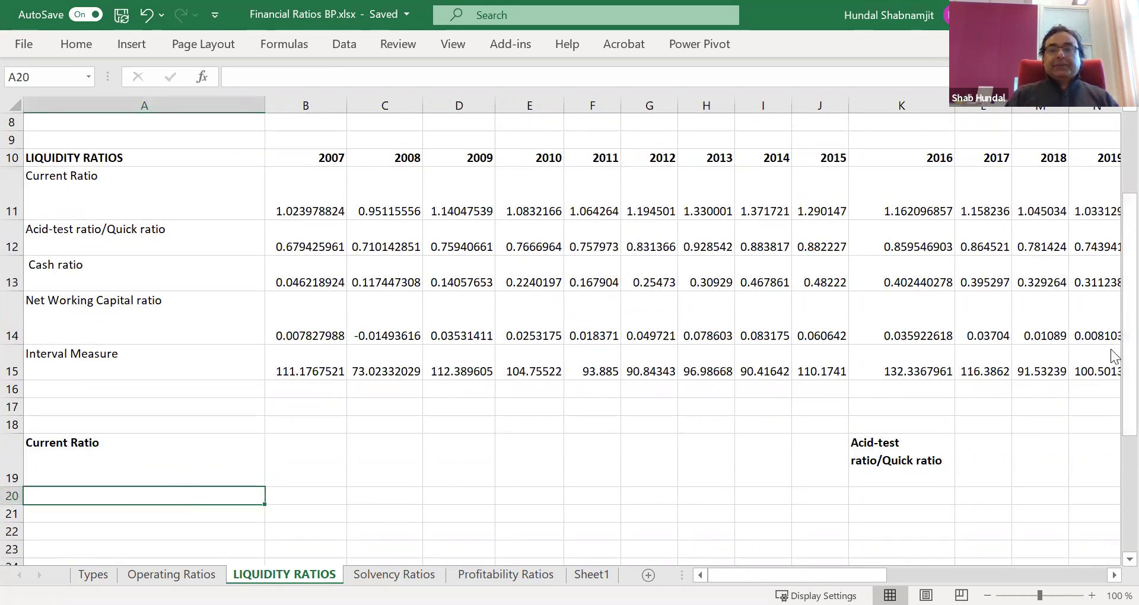
drag(1129, 350, 1130, 368)
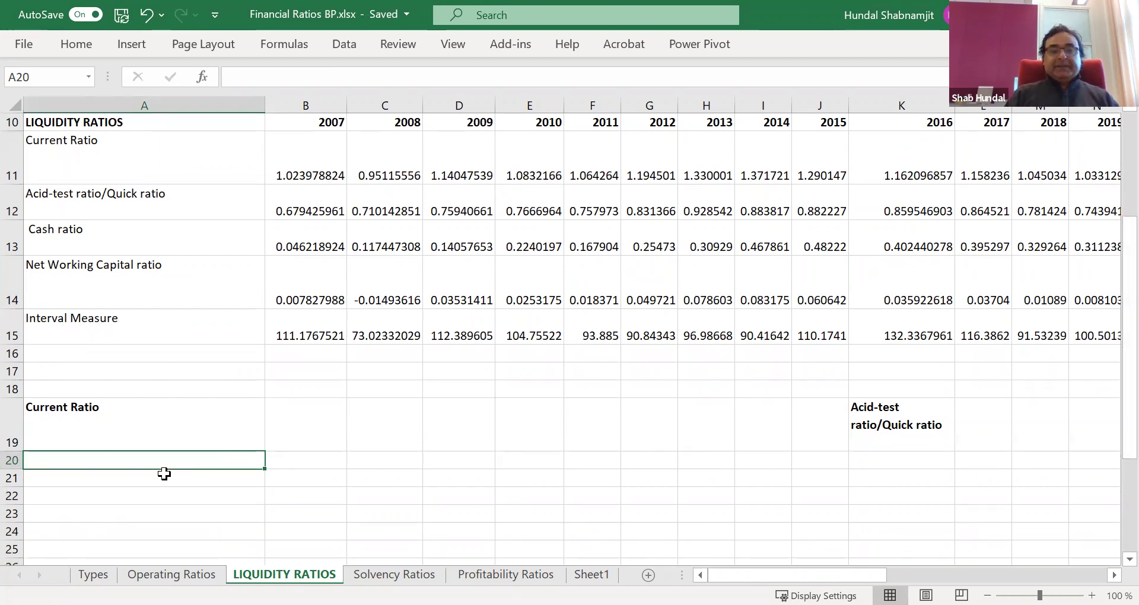
click(480, 241)
click(537, 241)
click(543, 295)
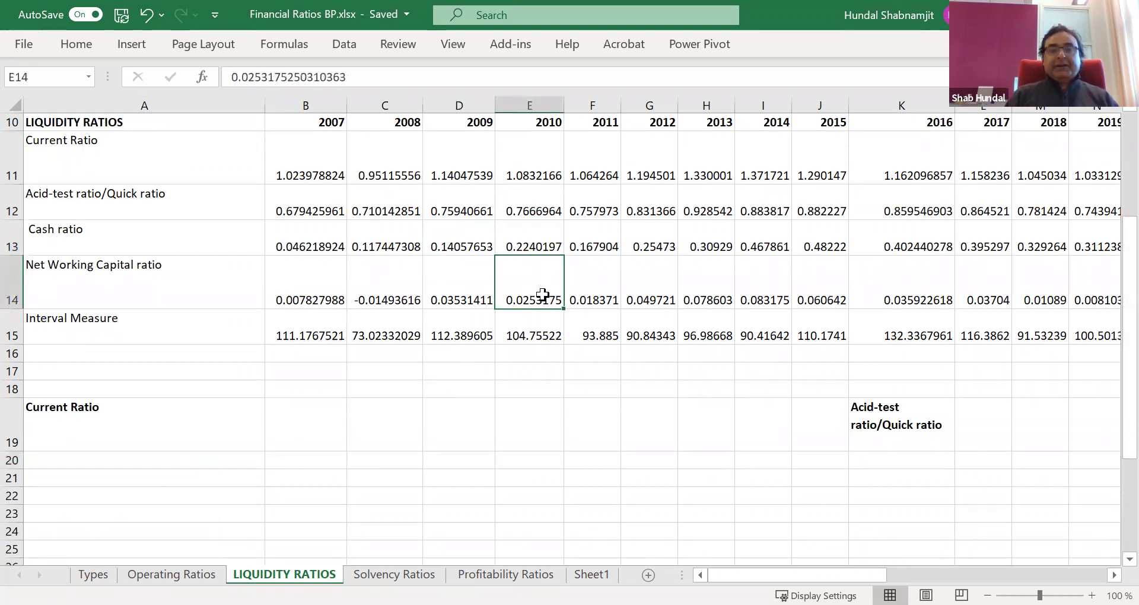
click(454, 292)
click(446, 324)
click(439, 246)
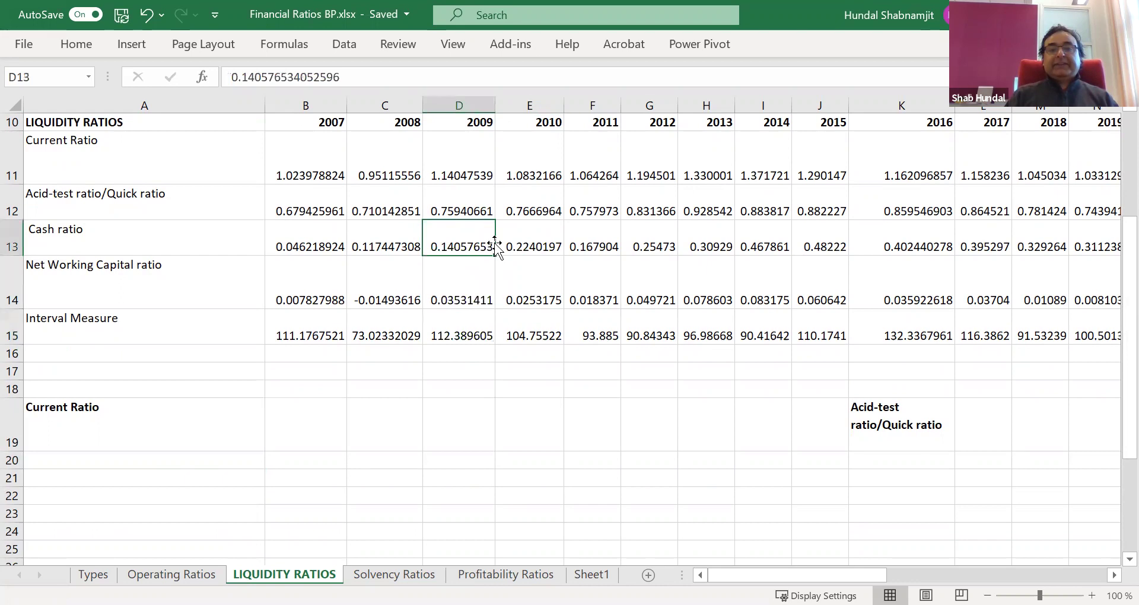
click(543, 242)
click(458, 290)
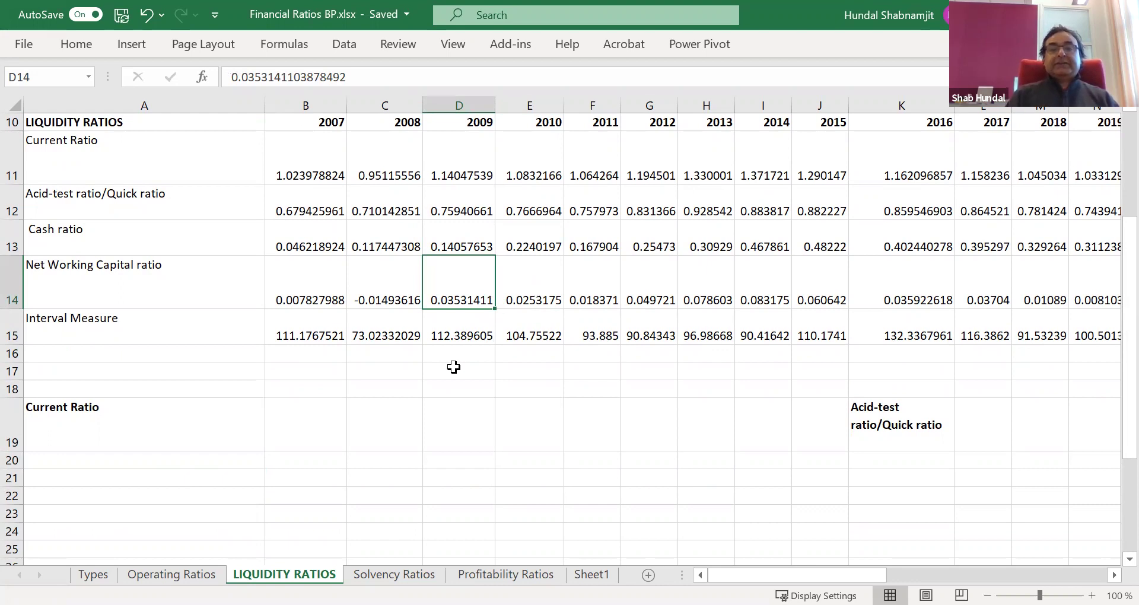
click(131, 459)
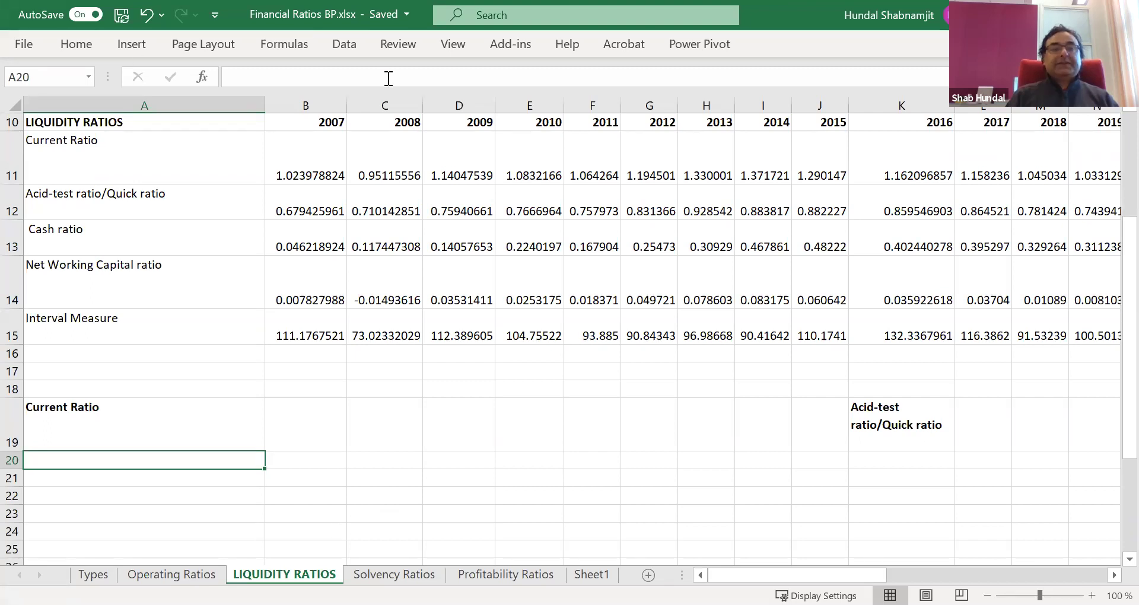
Insert a plain scatter chart and move it, then undo it entirely
click(131, 47)
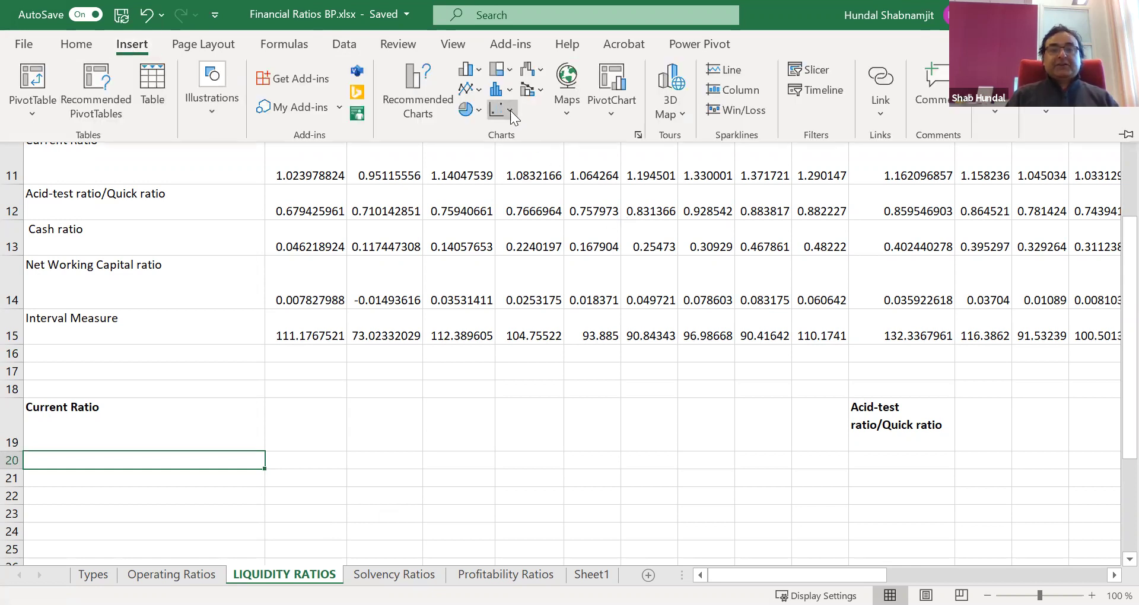
click(509, 111)
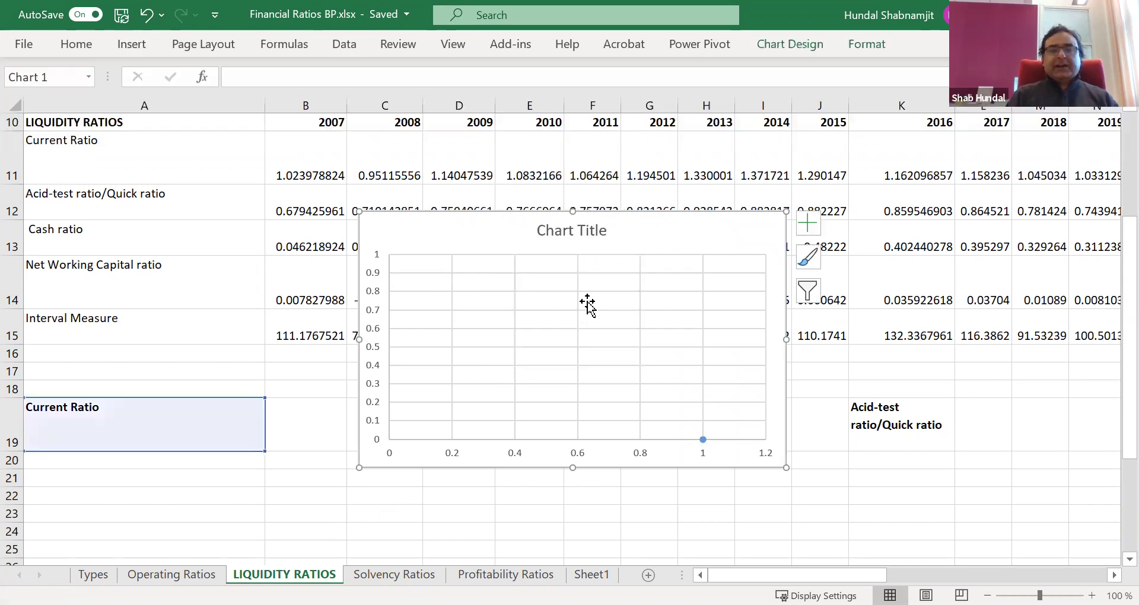
click(571, 175)
mouse_move(688, 237)
mouse_down()
mouse_move(524, 429)
mouse_move(388, 449)
mouse_up()
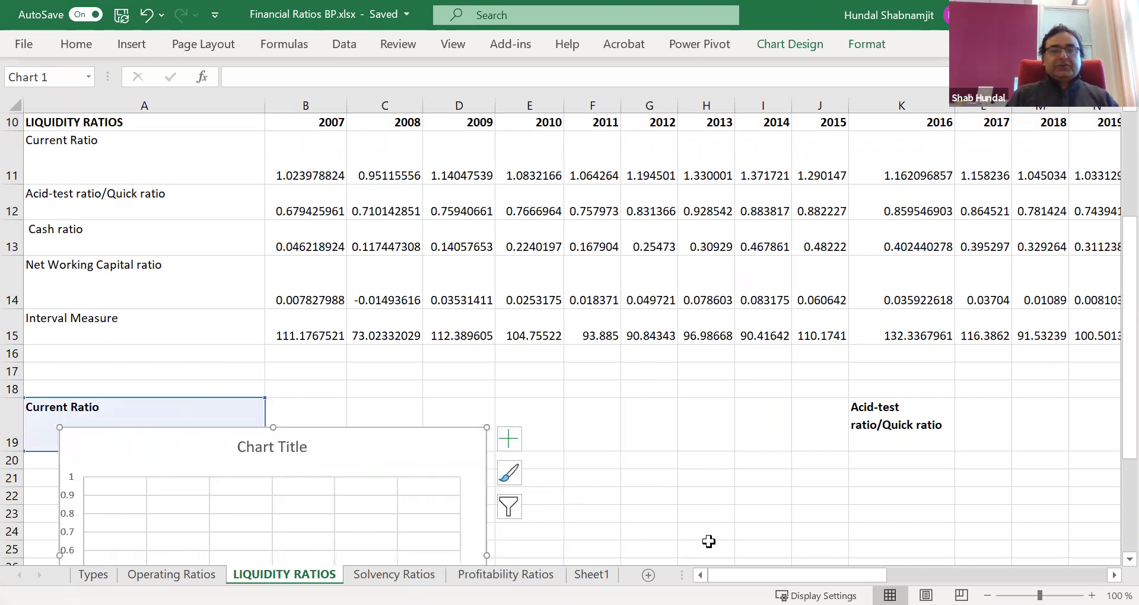
drag(744, 507, 745, 501)
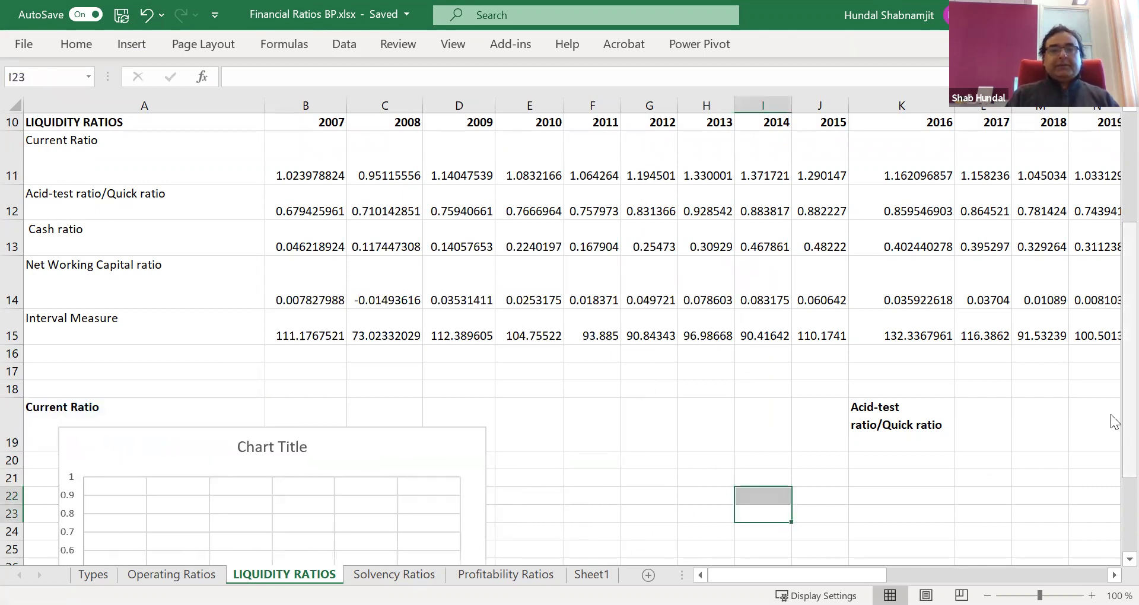
drag(1113, 421, 1113, 466)
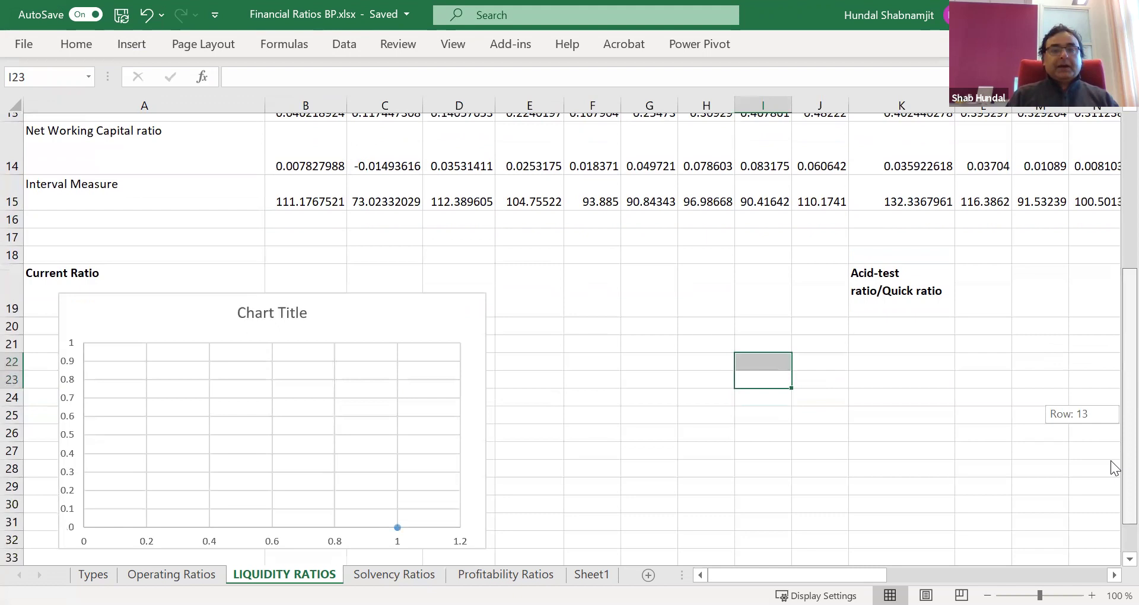
click(457, 443)
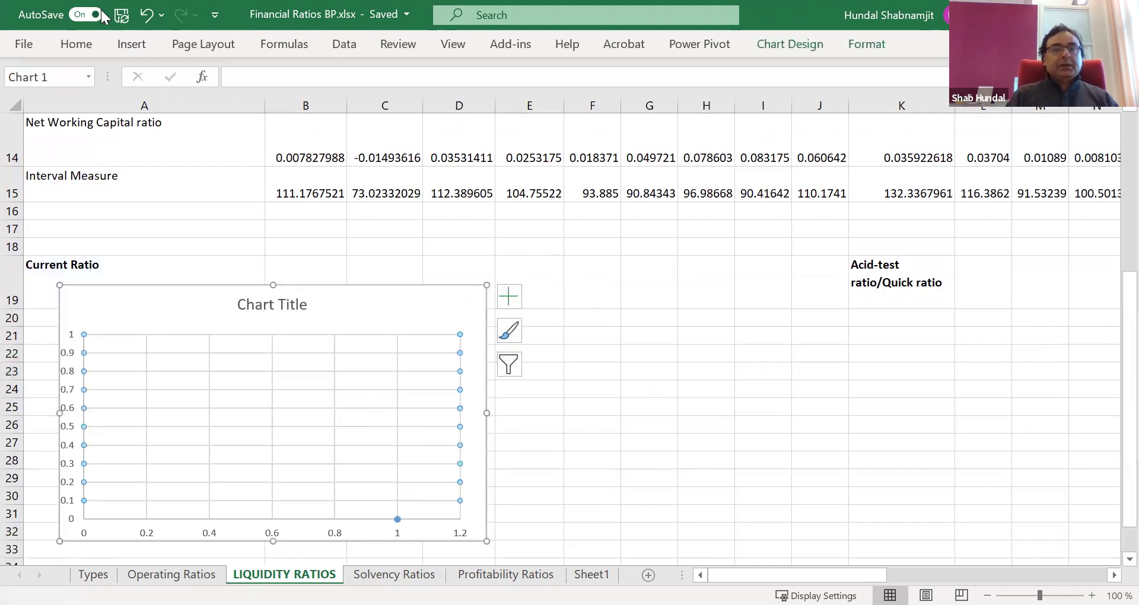
click(146, 15)
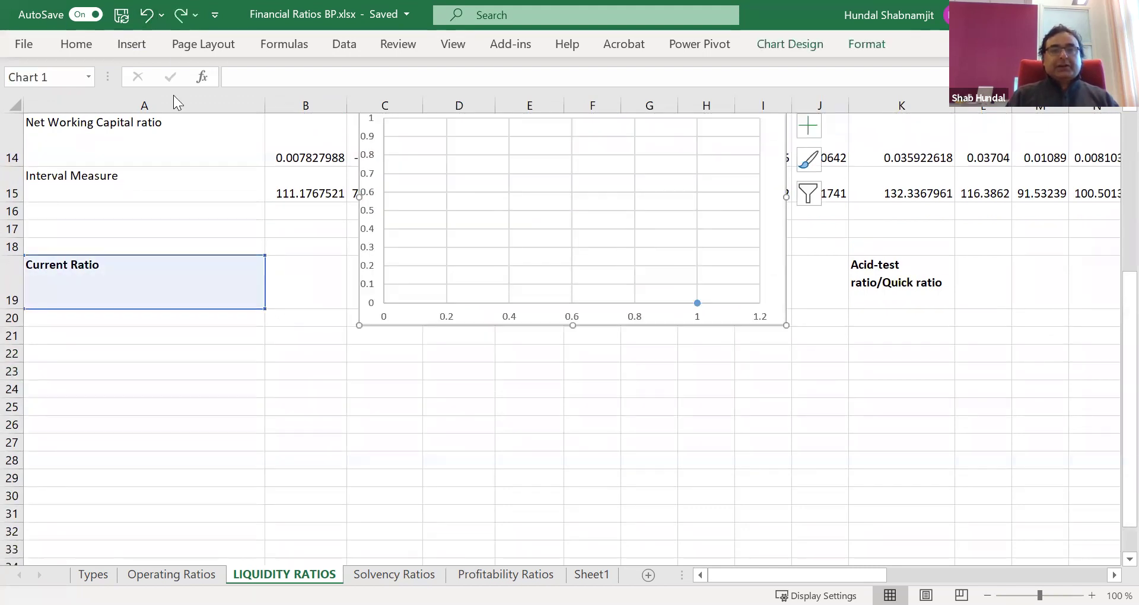
click(146, 14)
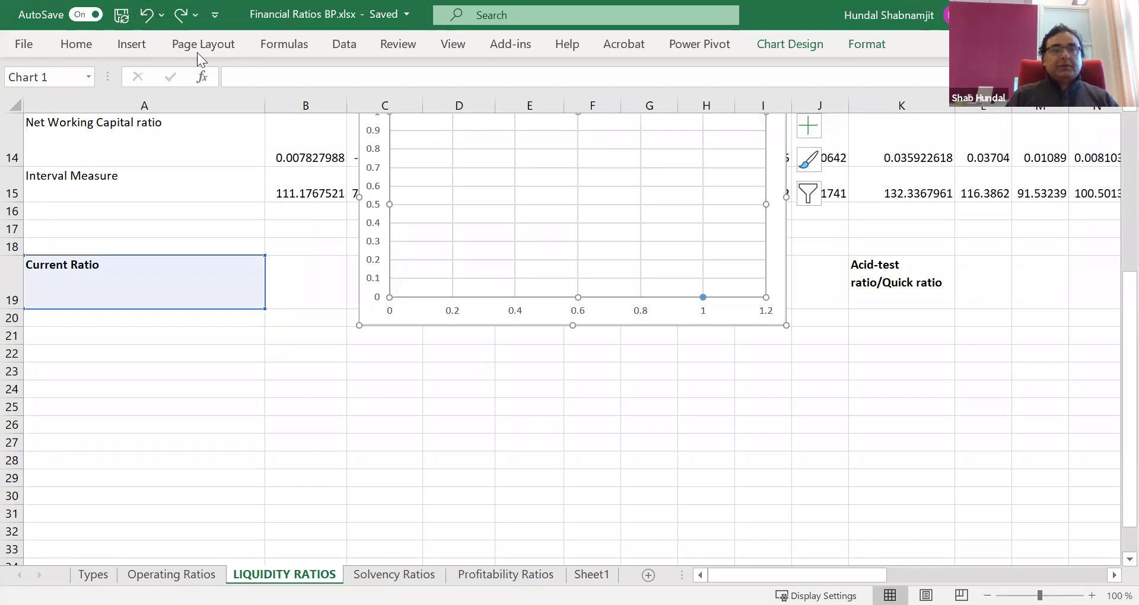
click(146, 14)
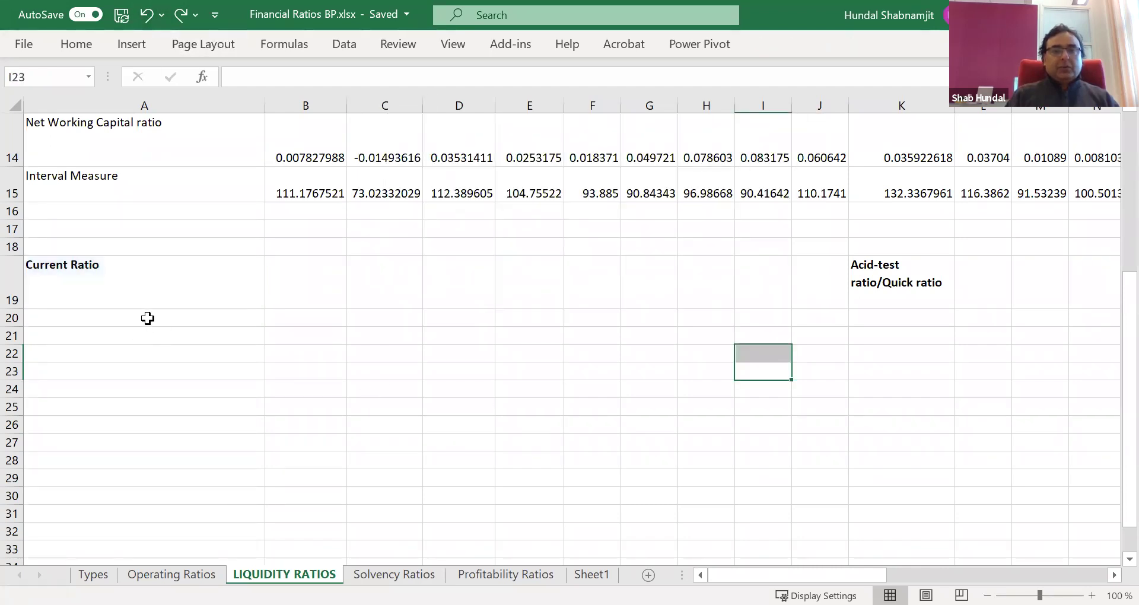
From cell A20, insert a Scatter with Smooth Lines chart and drag it below the Current Ratio heading
click(147, 318)
click(130, 47)
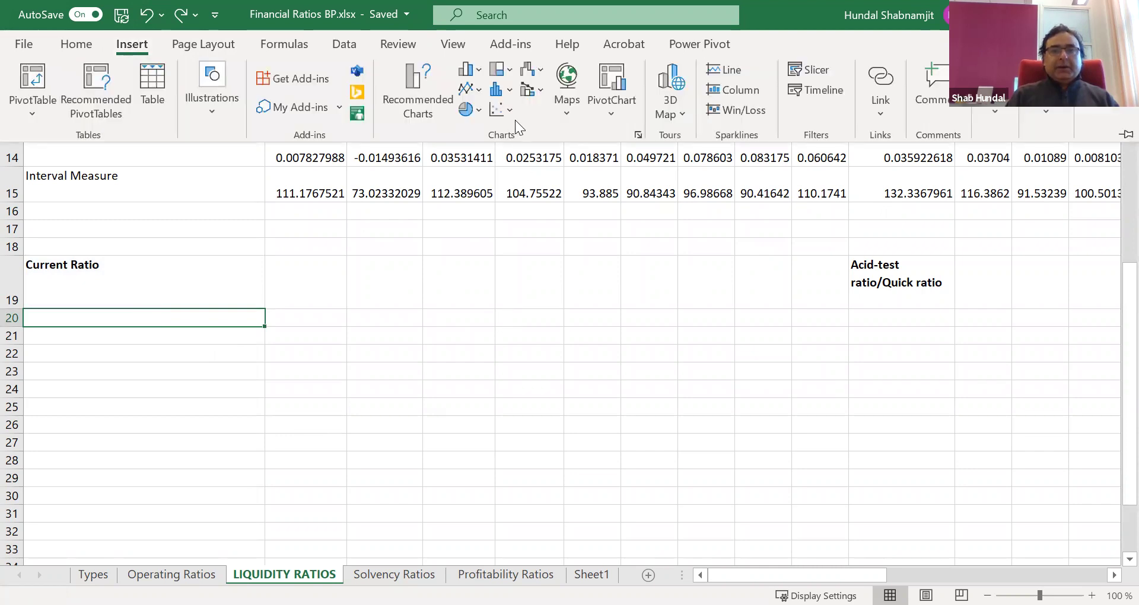
click(509, 111)
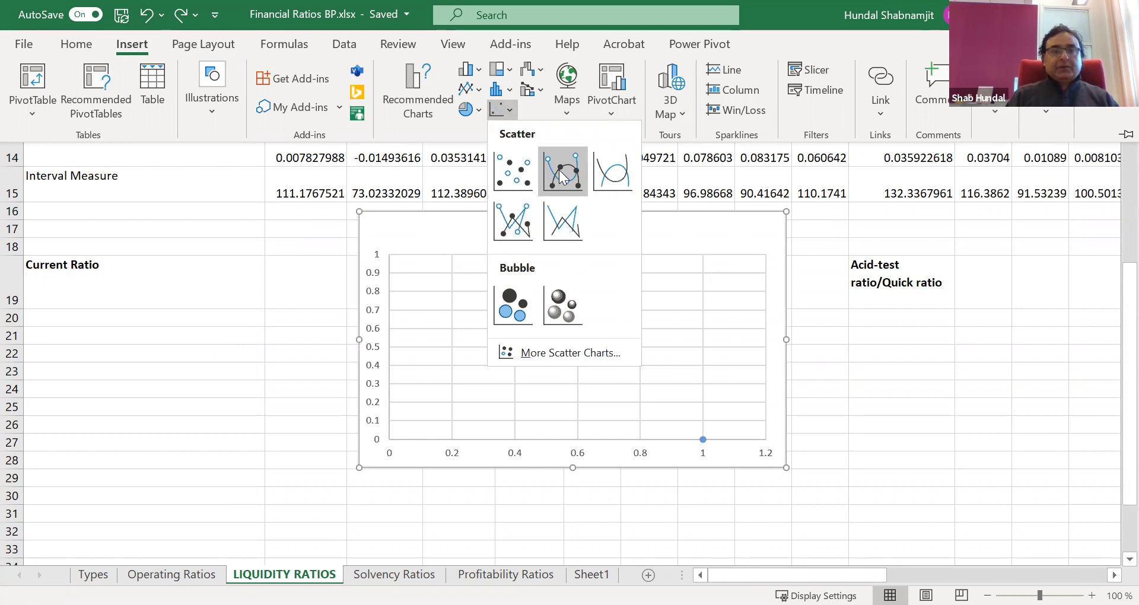
click(561, 177)
drag(653, 247, 396, 306)
click(742, 373)
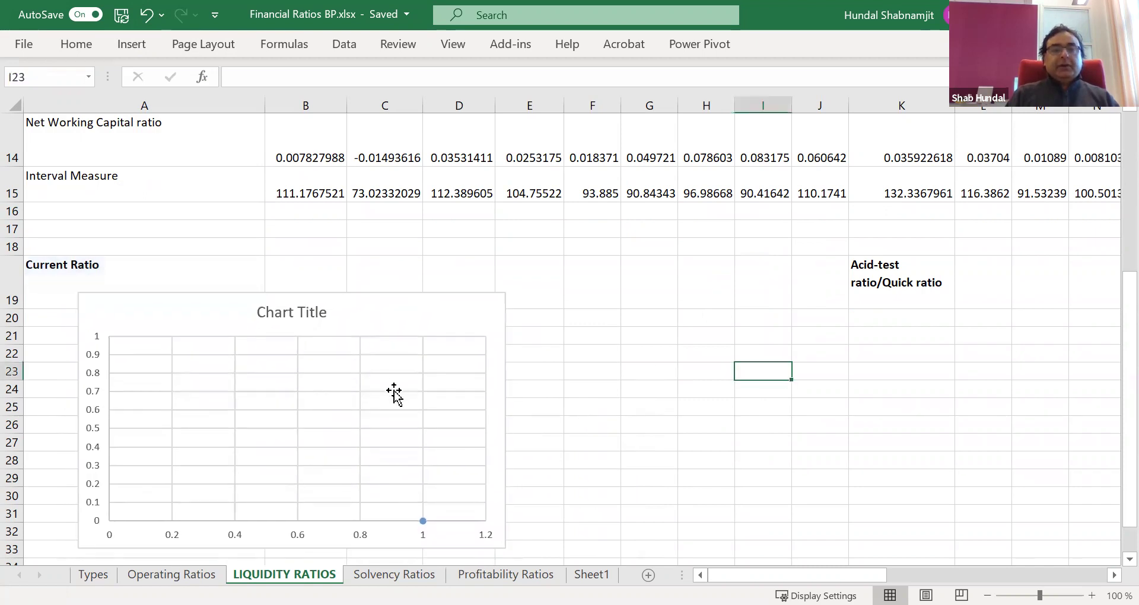
Set the chart's data range to 'LIQUIDITY RATIOS'!$B$10:$N$11, starting at the 2007 header
right_click(383, 388)
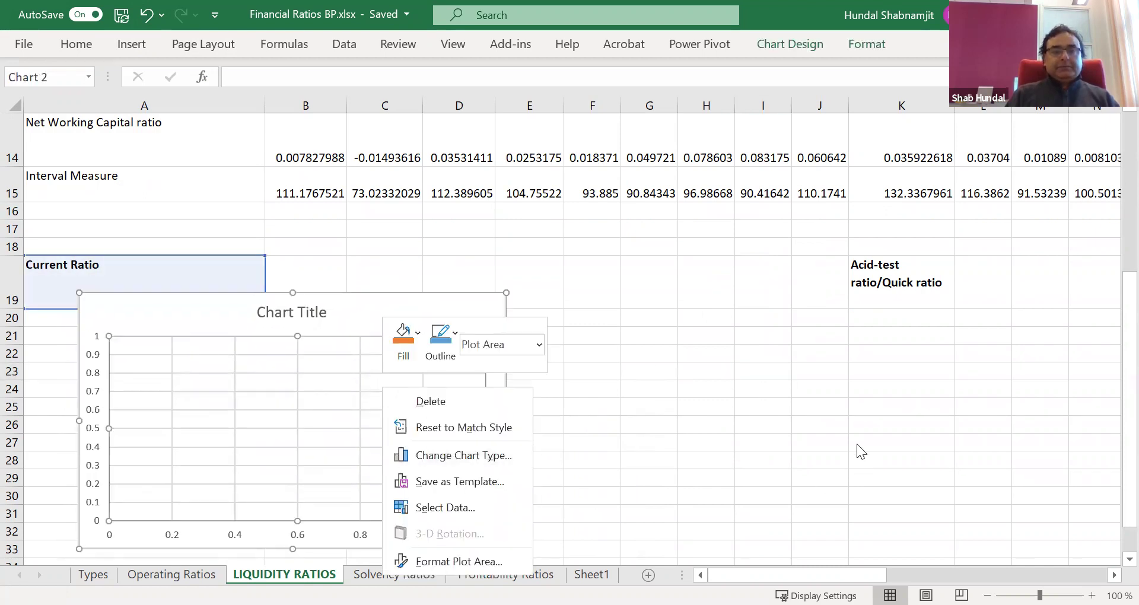
click(444, 508)
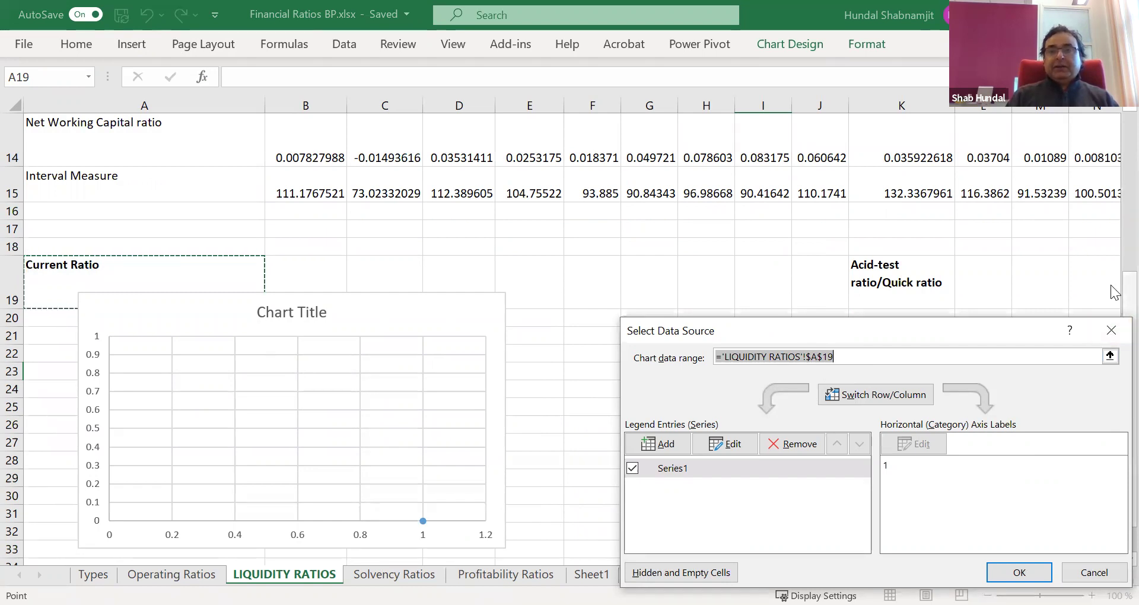
scroll(1115, 290, up, 1)
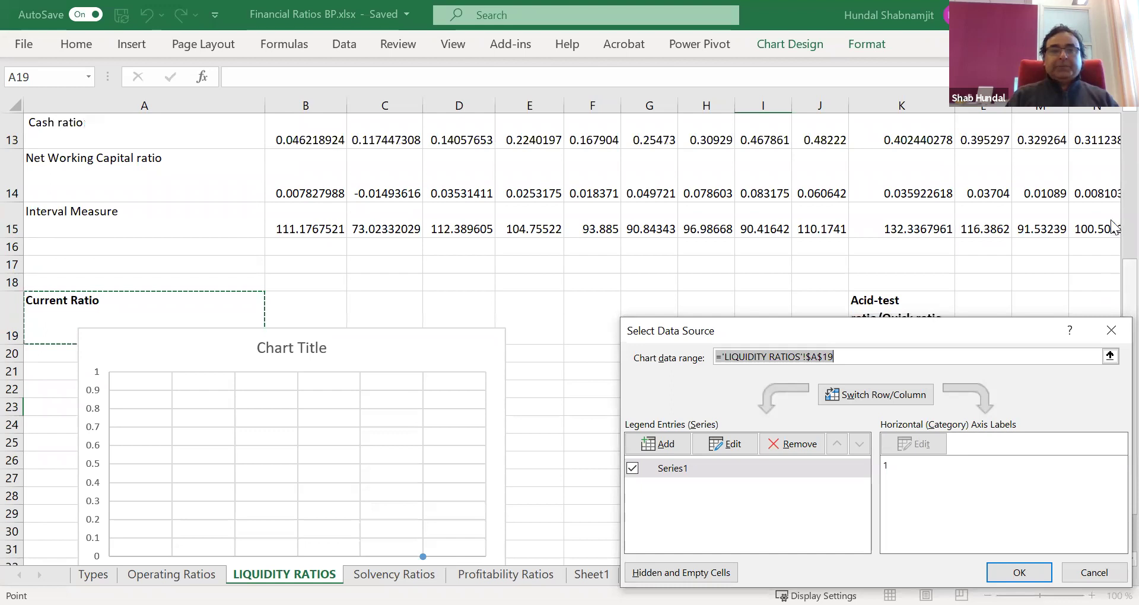
scroll(1116, 229, up, 3)
click(289, 281)
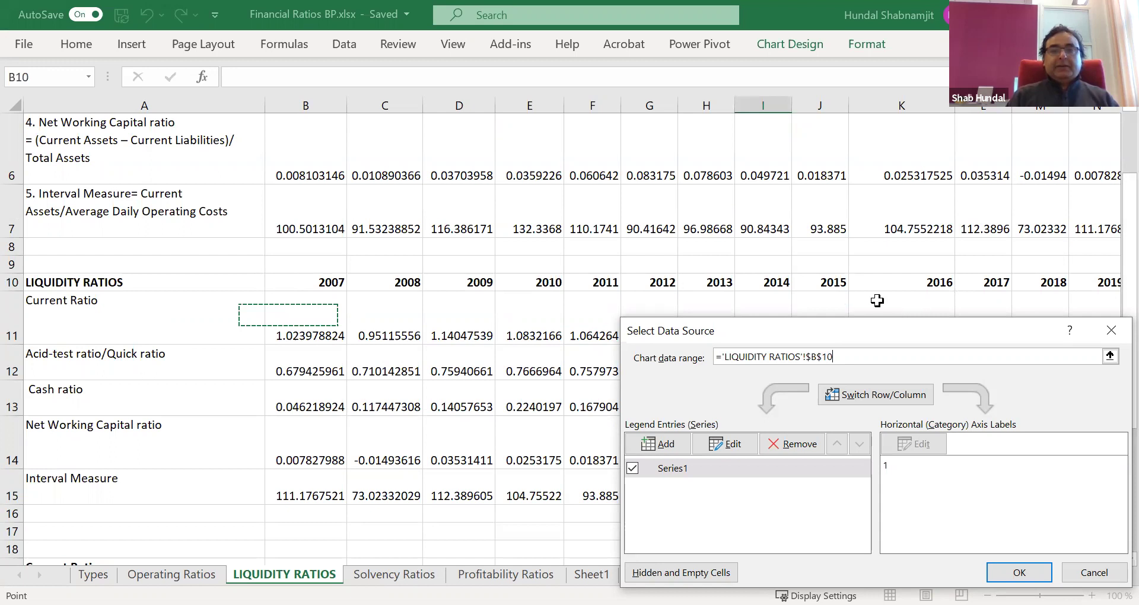
drag(877, 300, 864, 298)
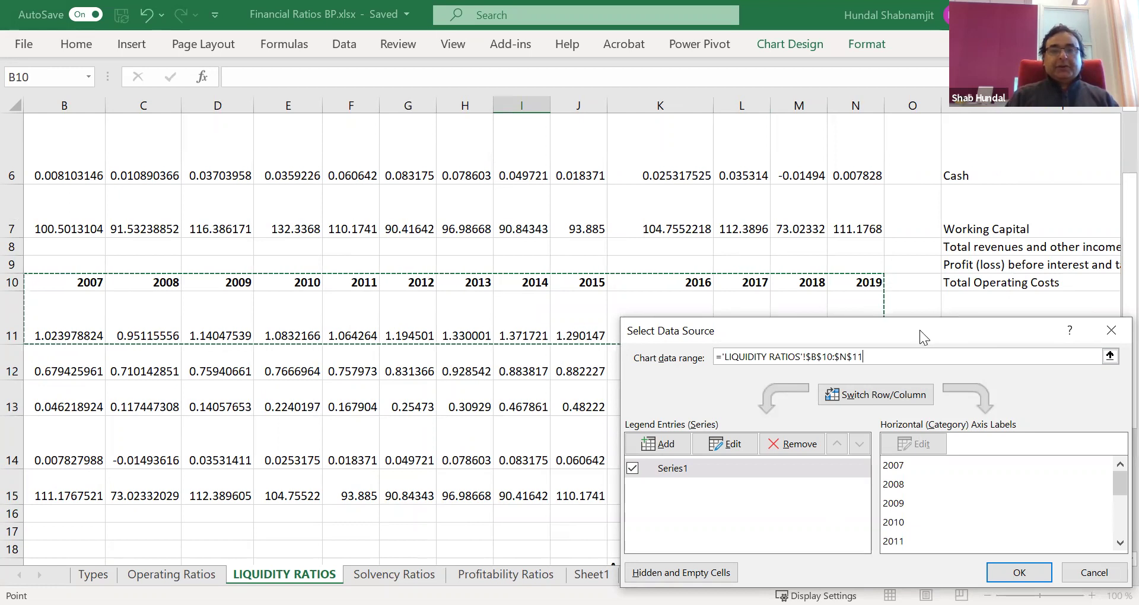
drag(920, 330, 908, 99)
drag(754, 570, 744, 564)
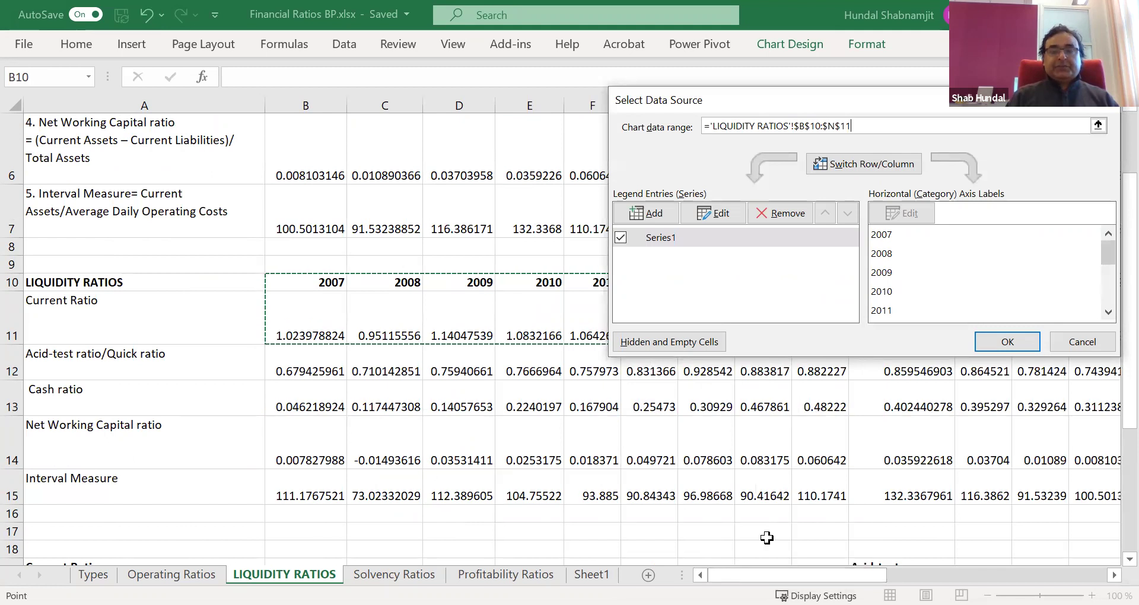
click(1001, 343)
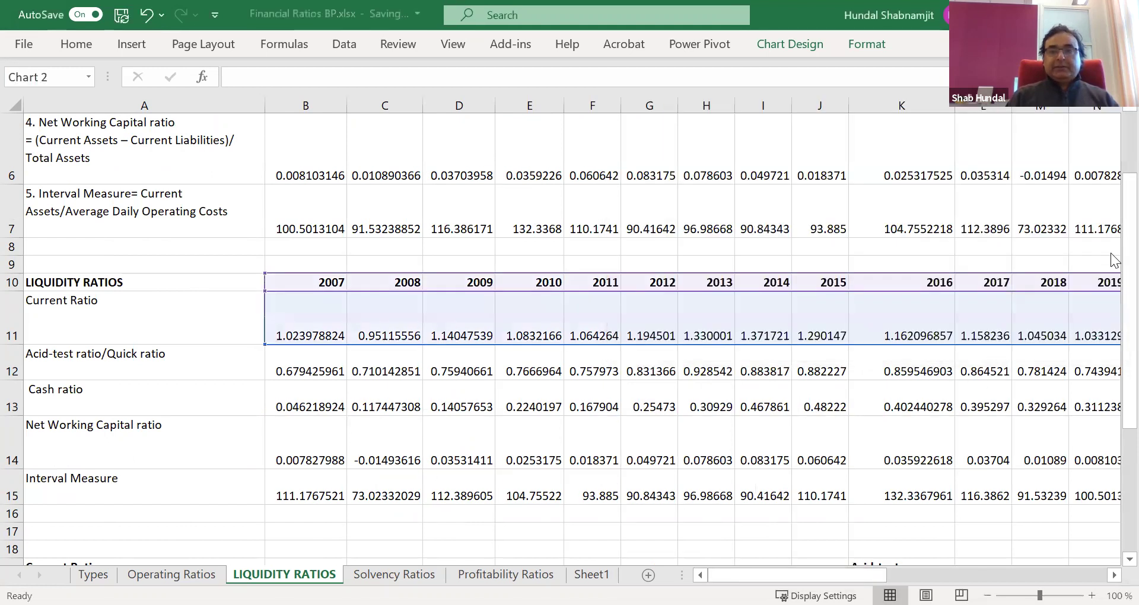
Scroll down to the new Current Ratio chart and reselect it
scroll(480, 204, down, 1)
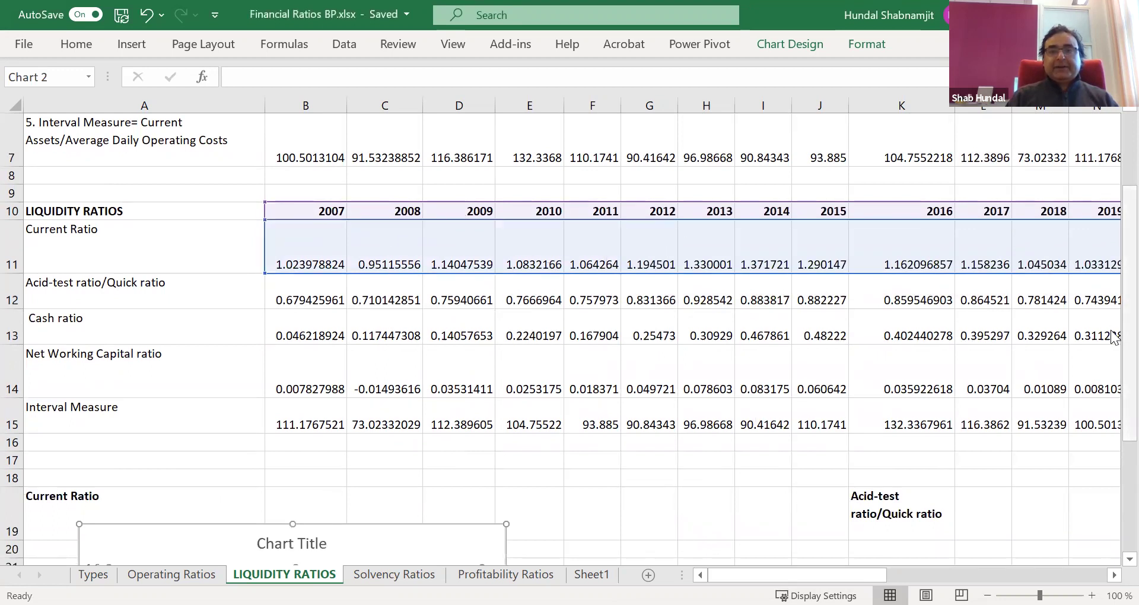
scroll(1112, 331, down, 4)
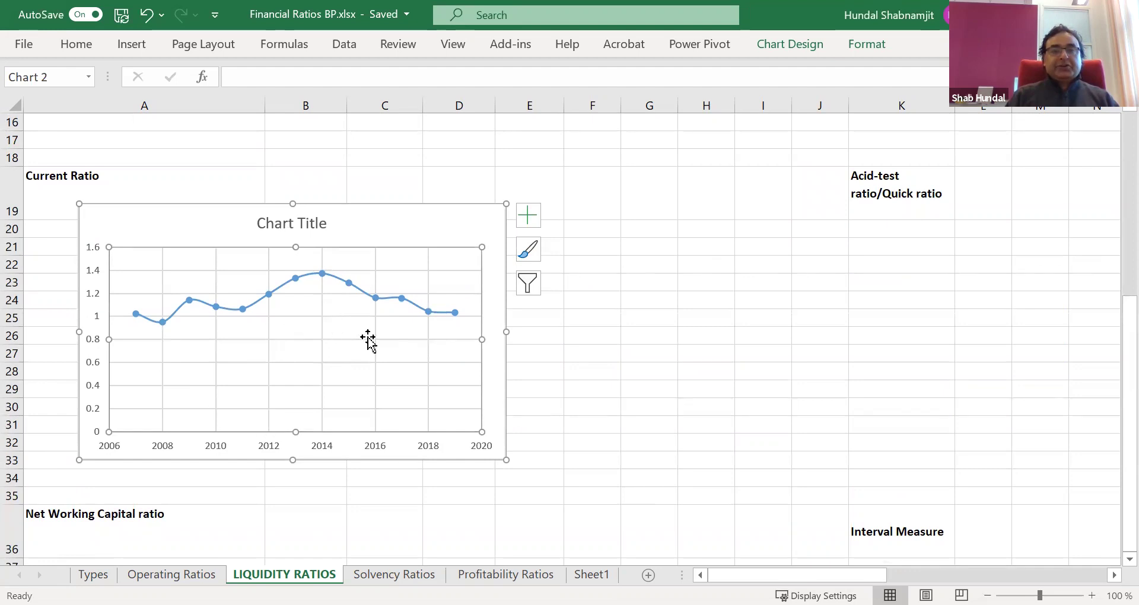
click(724, 354)
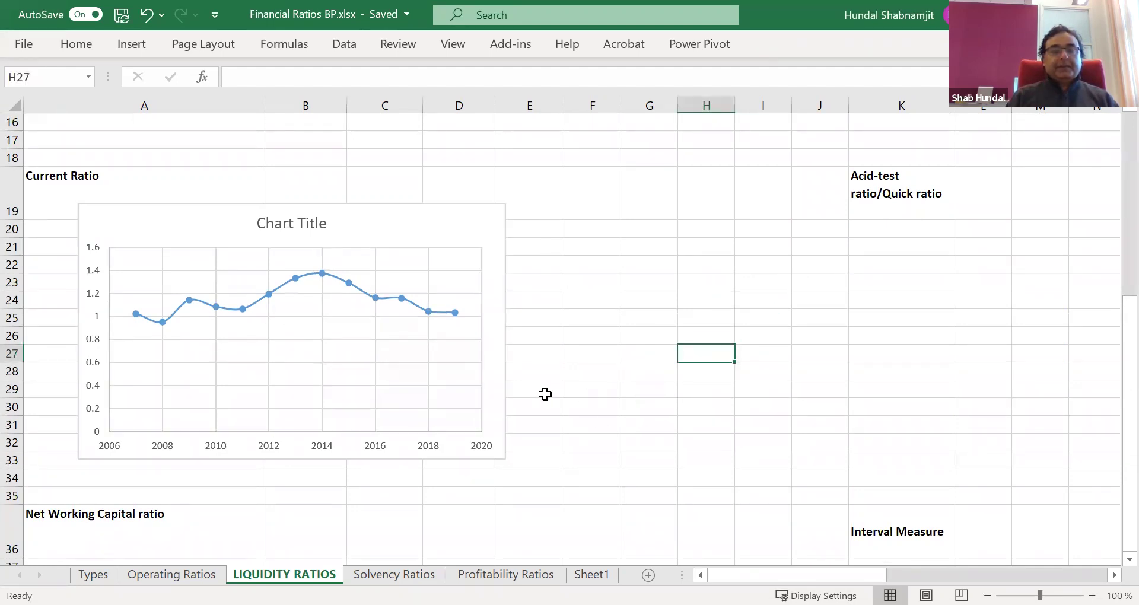
click(299, 364)
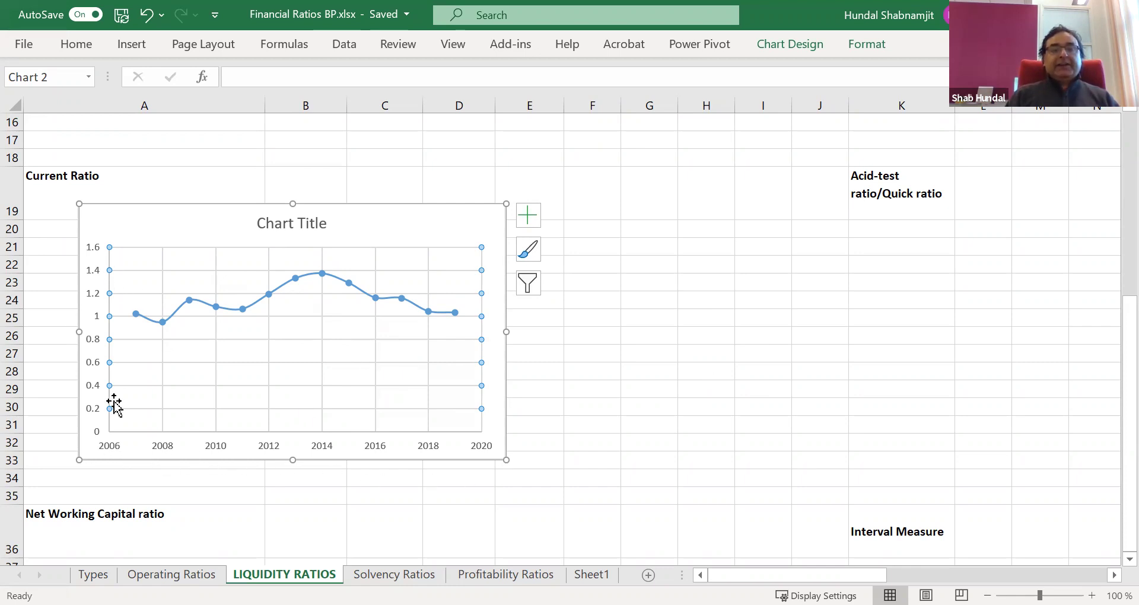
Through Select Data, edit the chart's only series and name it 'Current Ratio'
right_click(280, 337)
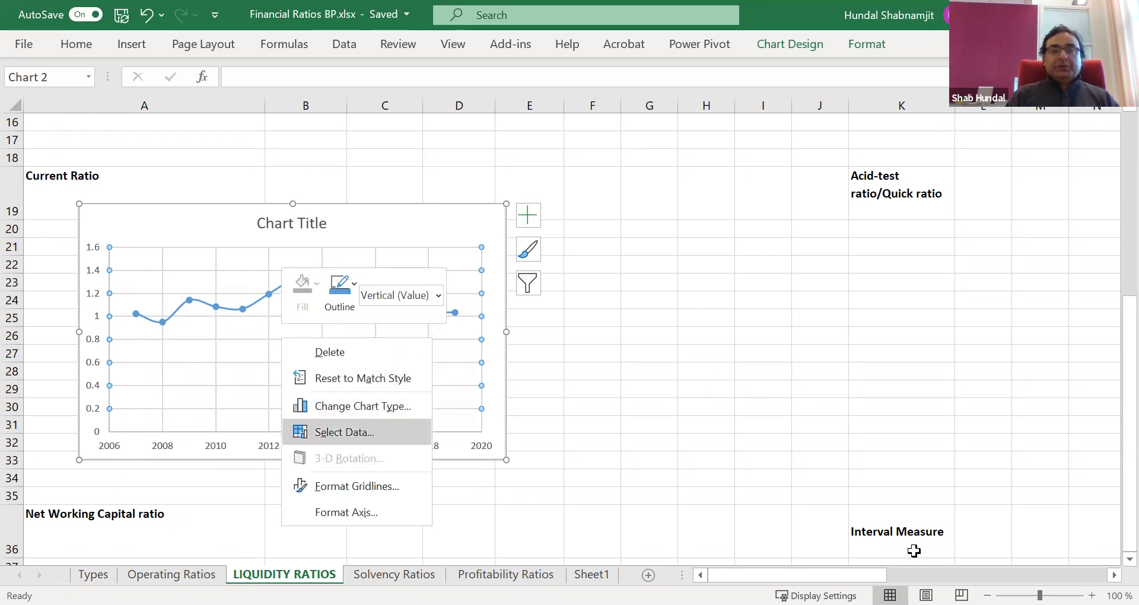
click(366, 432)
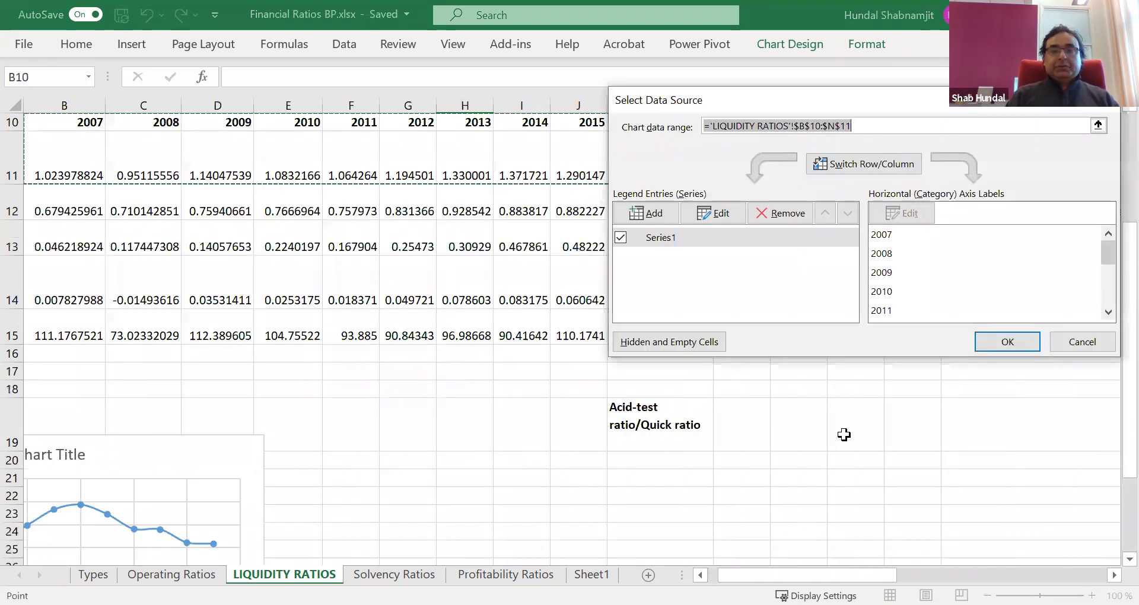
click(726, 211)
click(770, 190)
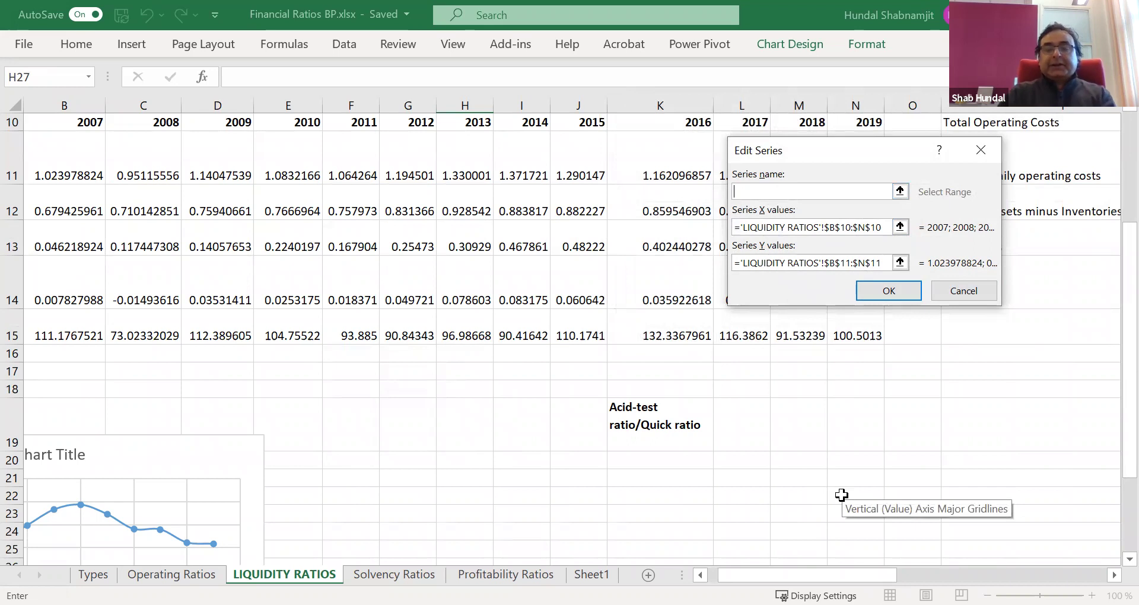
text(C)
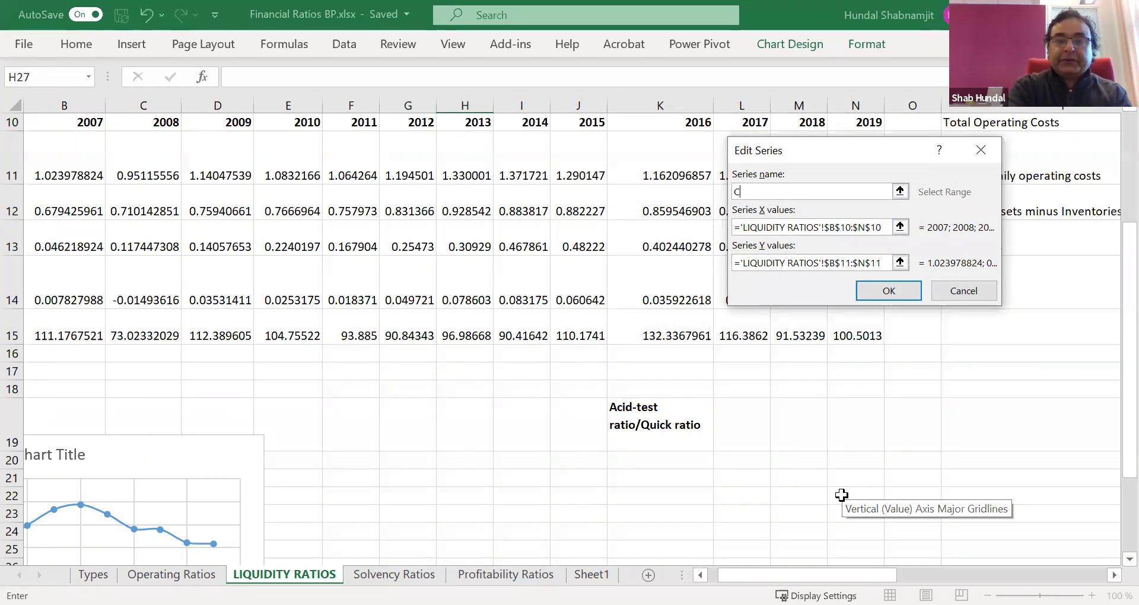
text(urre+)
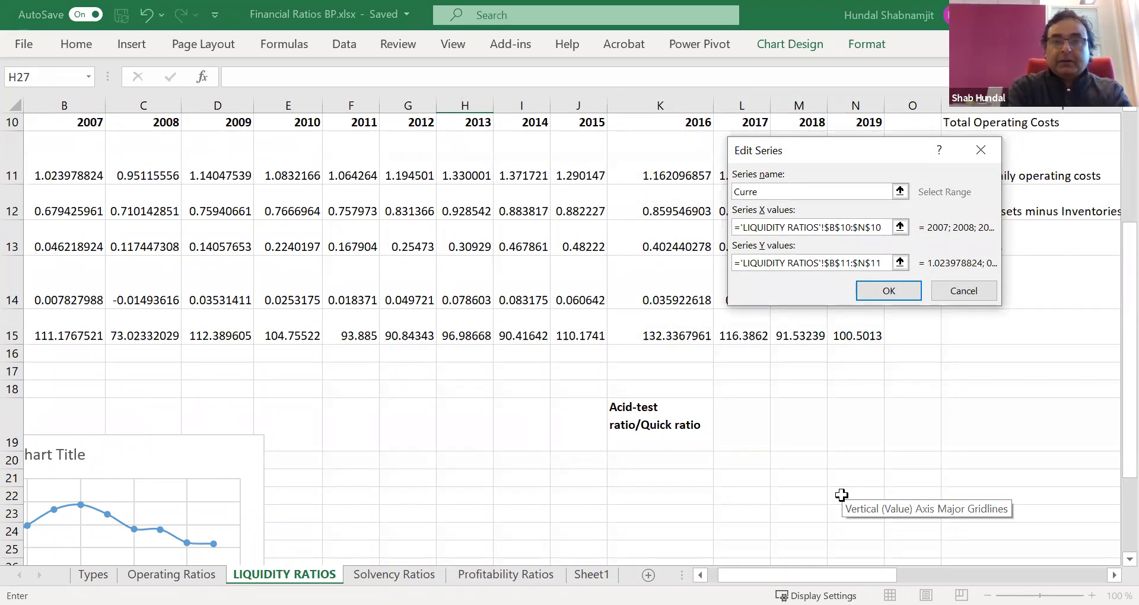
click(842, 495)
text(nt)
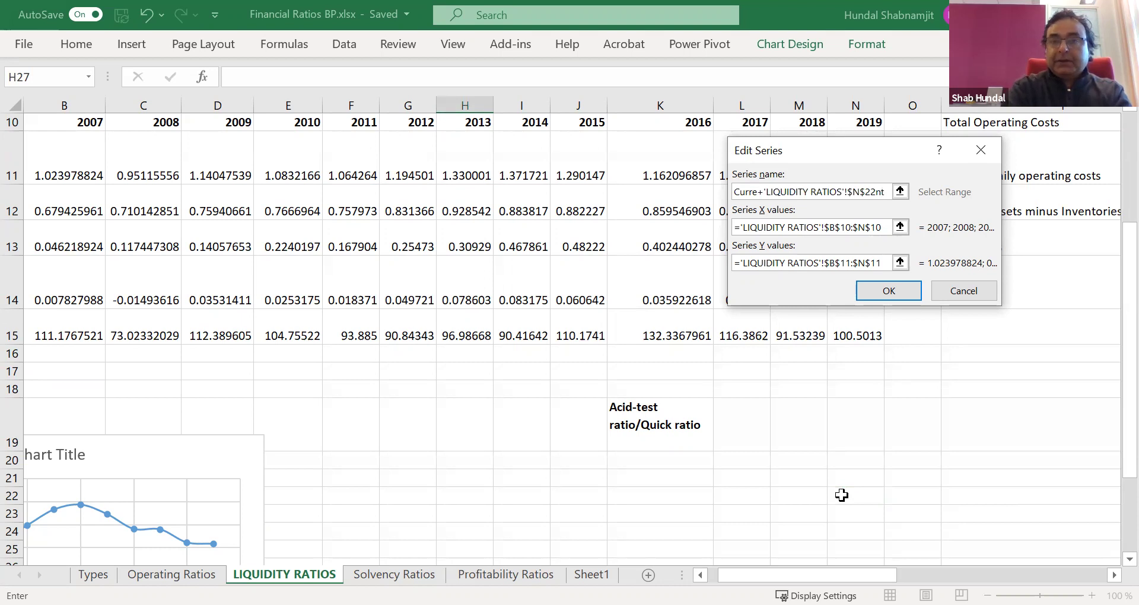
key(BackSpace)
key(BackSpace)
key(BackSpace)
key(BackSpace)
key(BackSpace)
key(BackSpace)
key(BackSpace)
key(BackSpace)
key(BackSpace)
key(BackSpace)
key(BackSpace)
key(BackSpace)
key(BackSpace)
key(BackSpace)
key(BackSpace)
key(BackSpace)
key(BackSpace)
key(BackSpace)
key(BackSpace)
key(BackSpace)
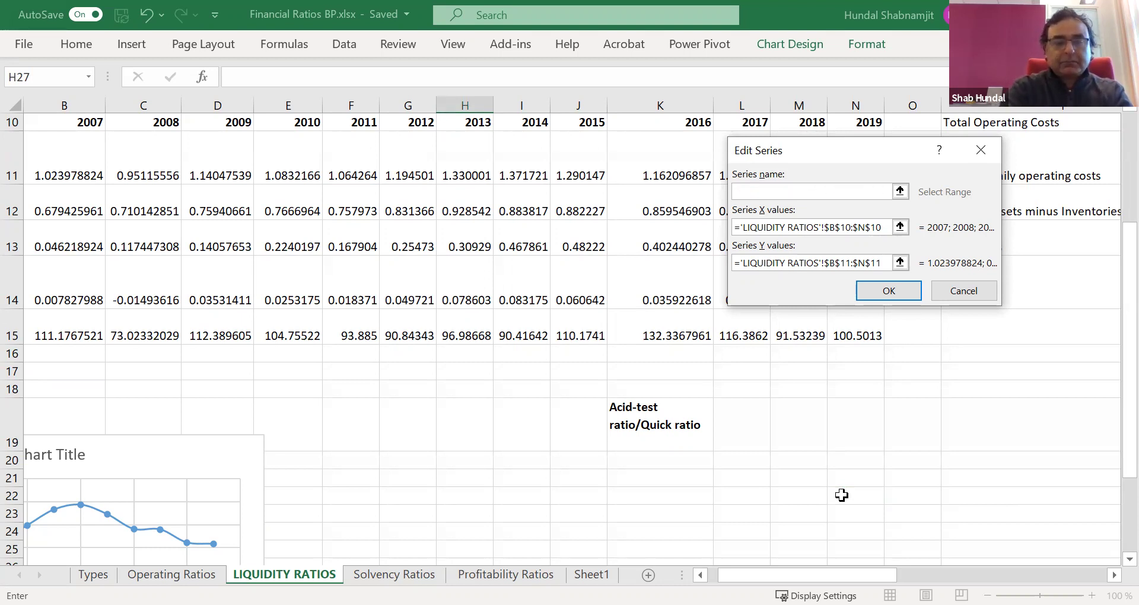
text(Cu)
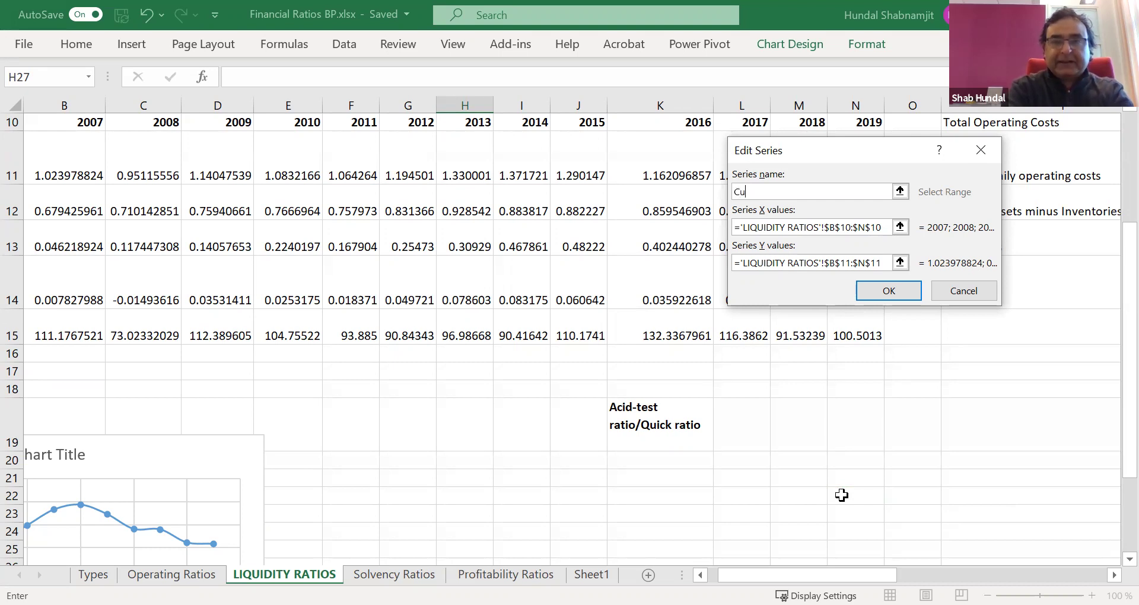
text(rr)
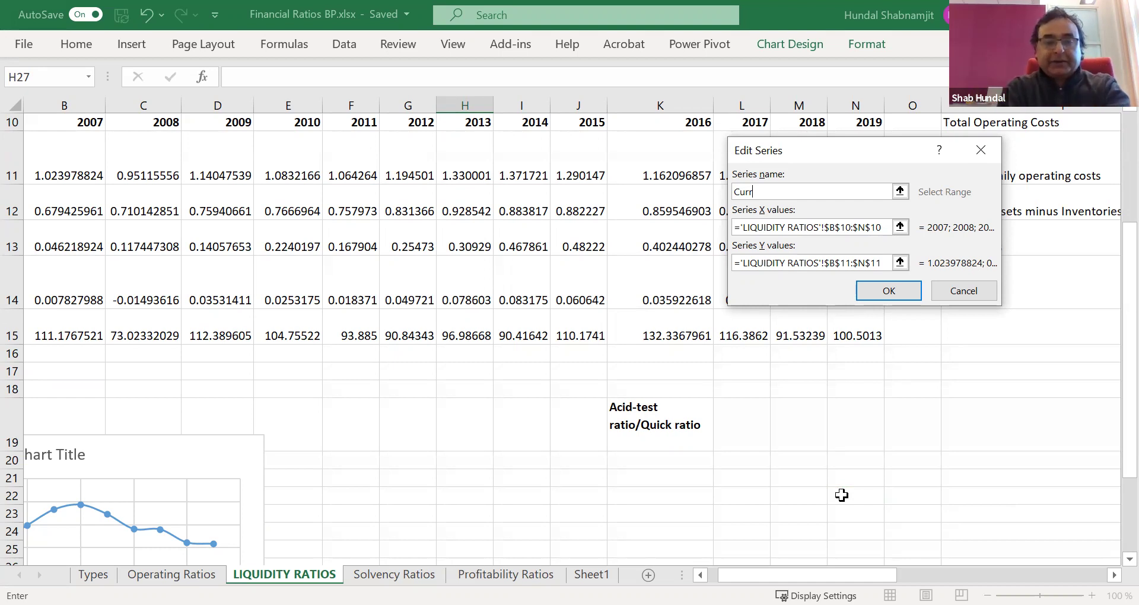
text(ent)
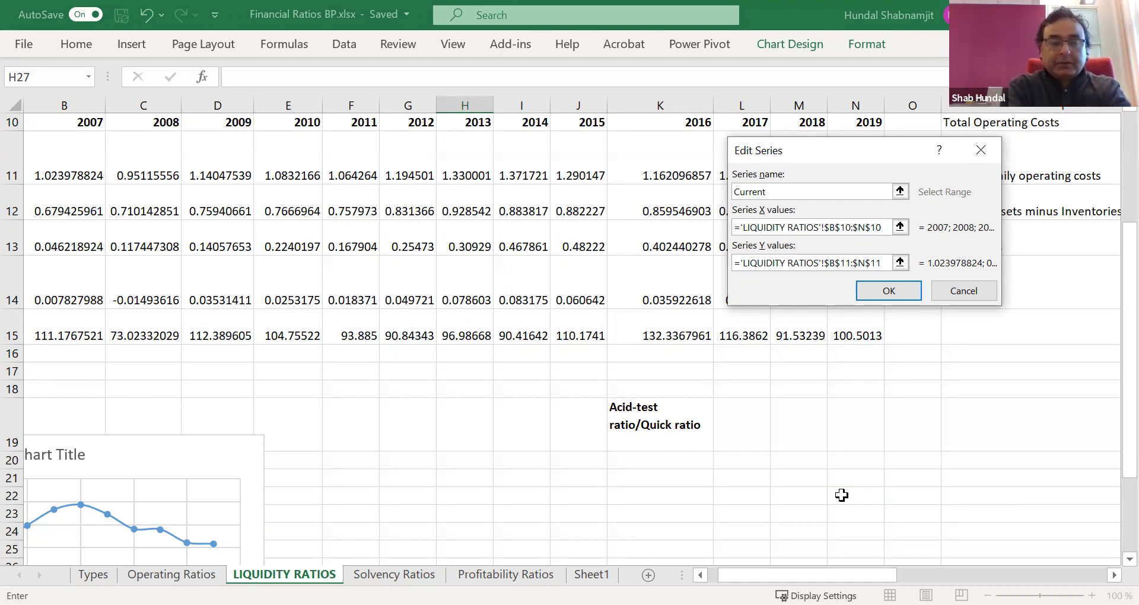
text( Ratio)
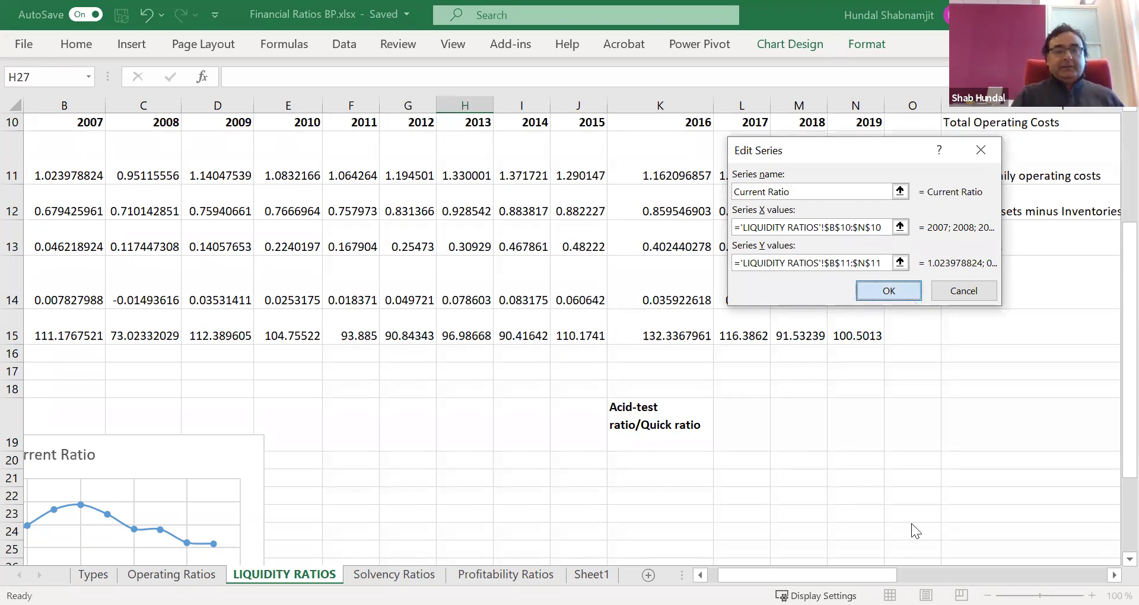
click(908, 295)
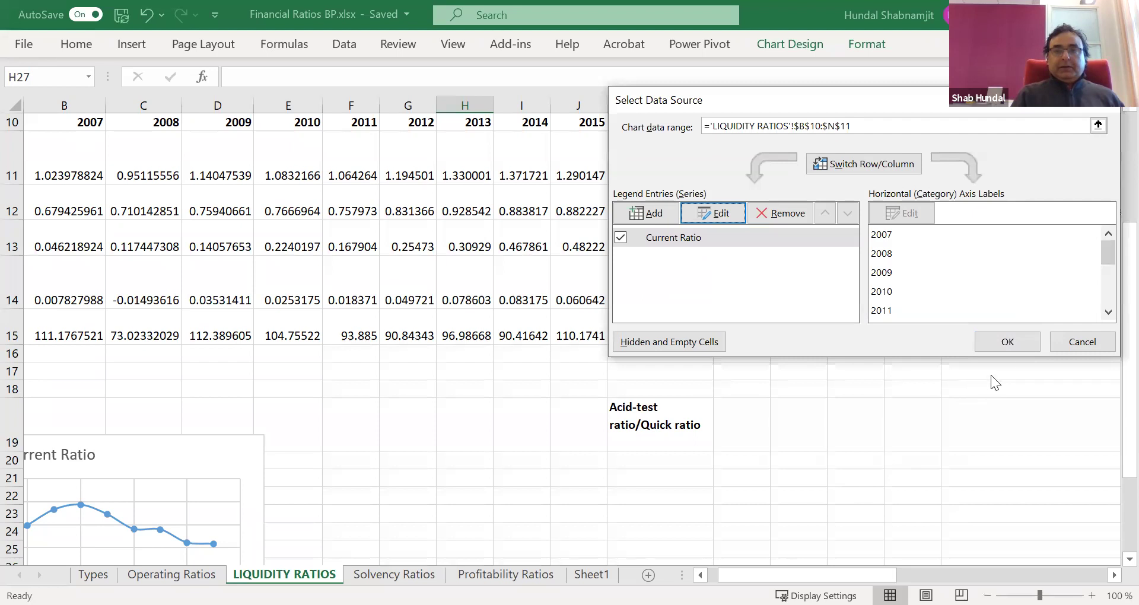
Delete the Current Ratio label from A19 and position the chart at the left across rows 20–33
click(1012, 341)
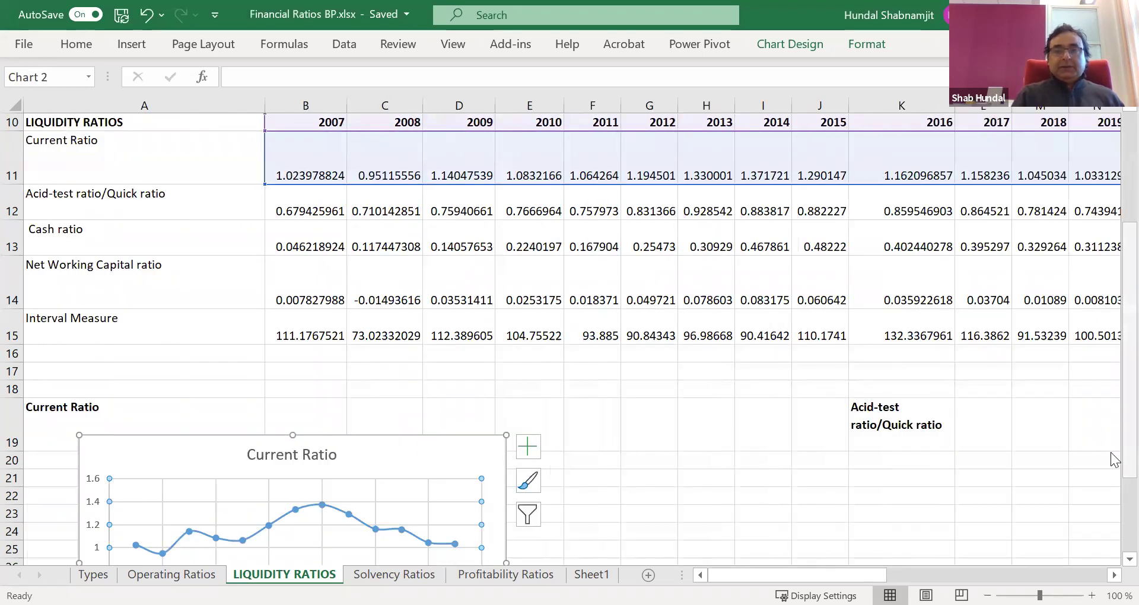
scroll(300, 286, down, 2)
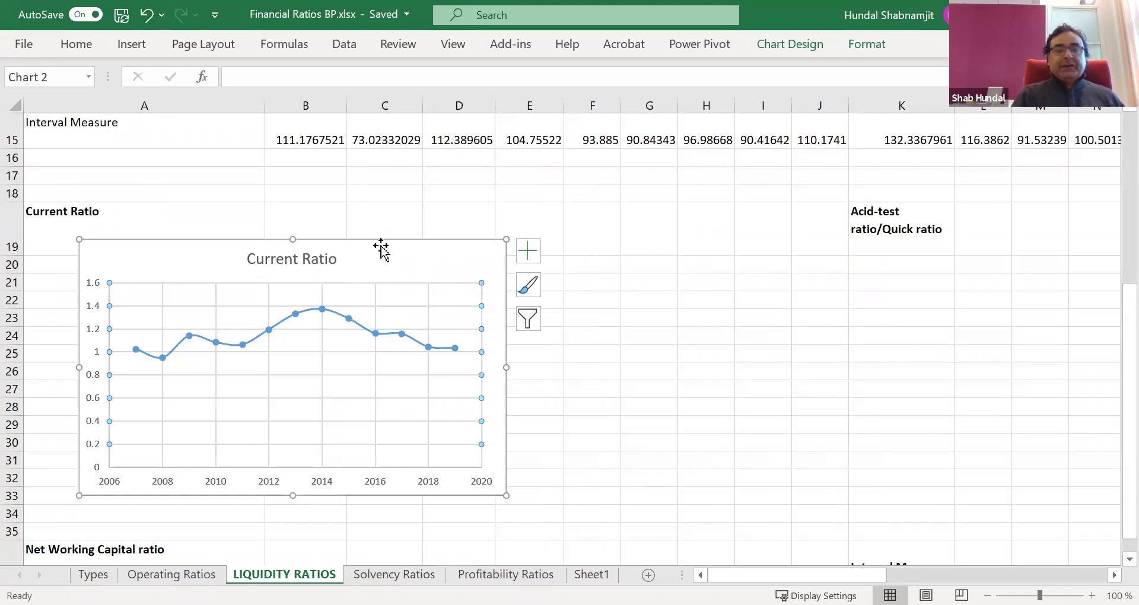
drag(386, 239, 448, 301)
click(77, 216)
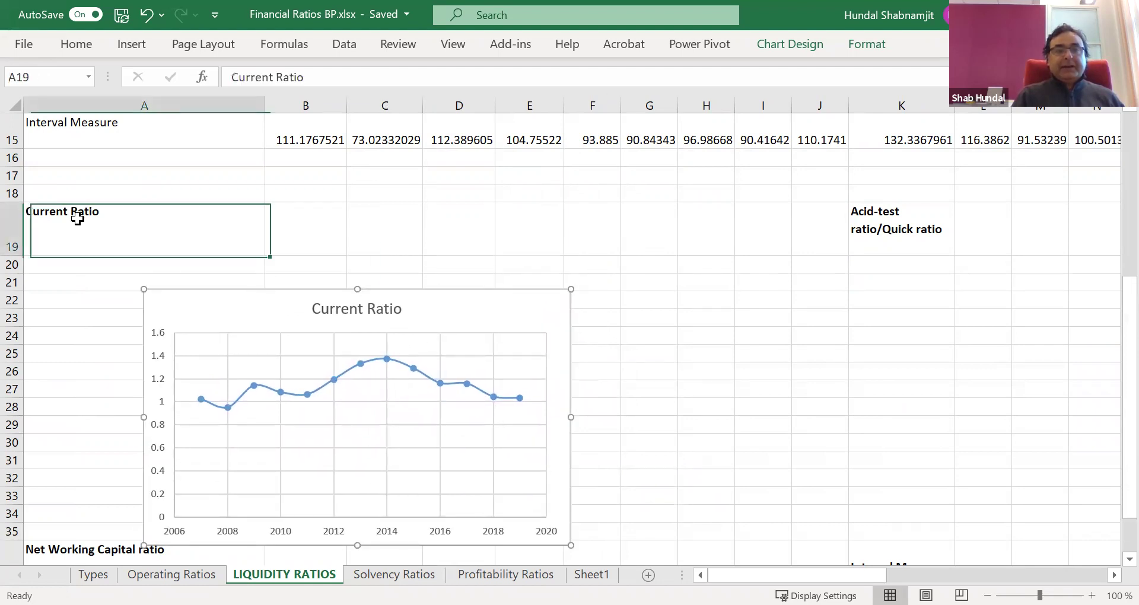
drag(520, 293, 1055, 330)
click(70, 236)
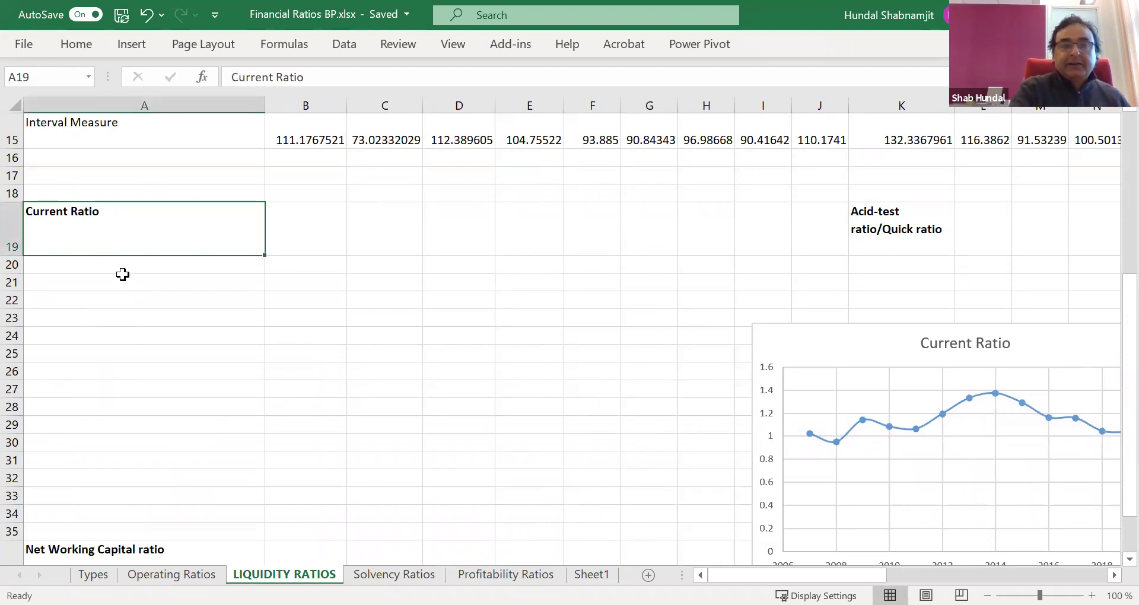
key(BackSpace)
drag(865, 346, 154, 281)
click(617, 337)
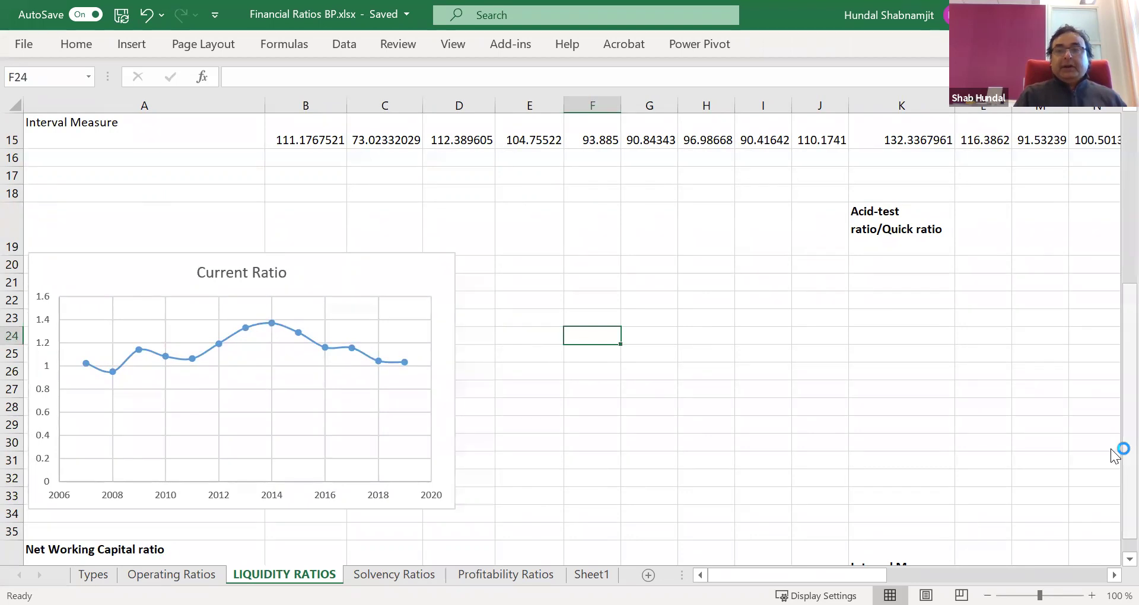
scroll(1112, 415, up, 2)
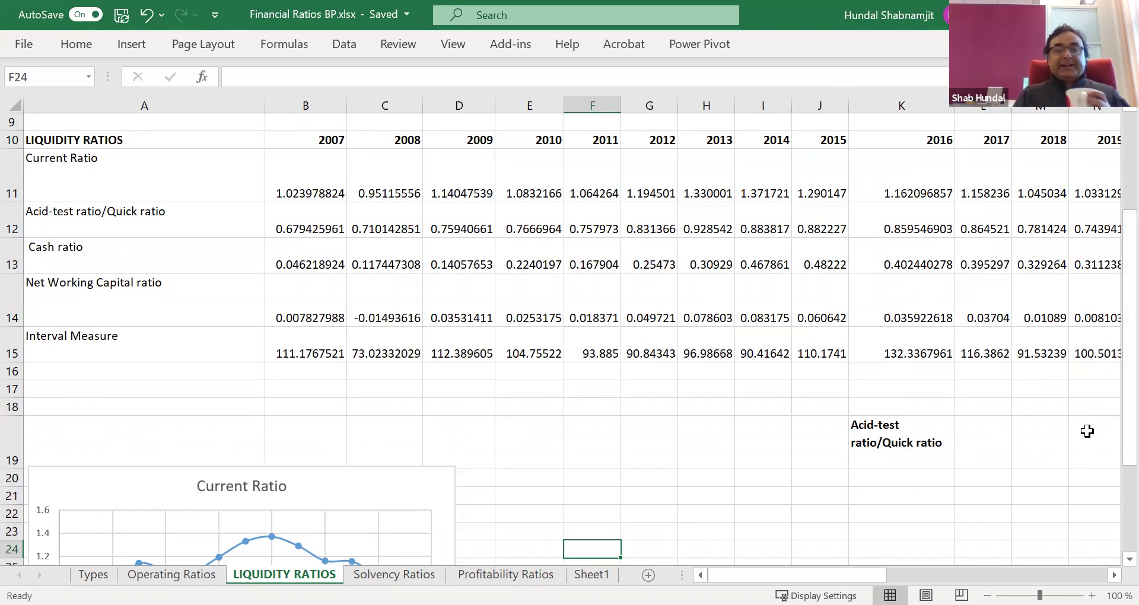
click(177, 223)
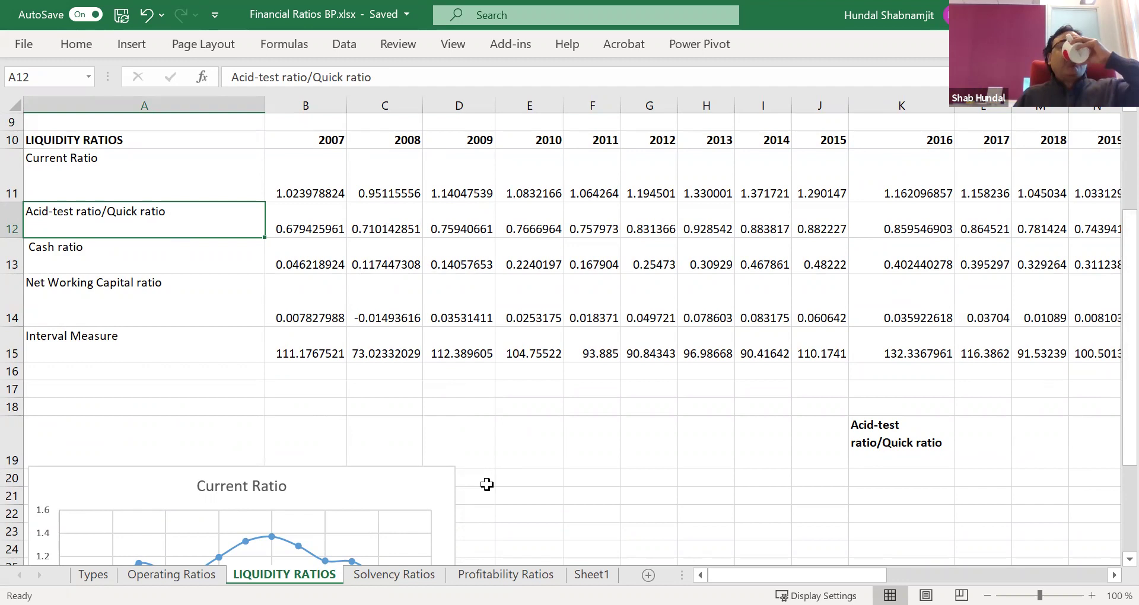
click(641, 477)
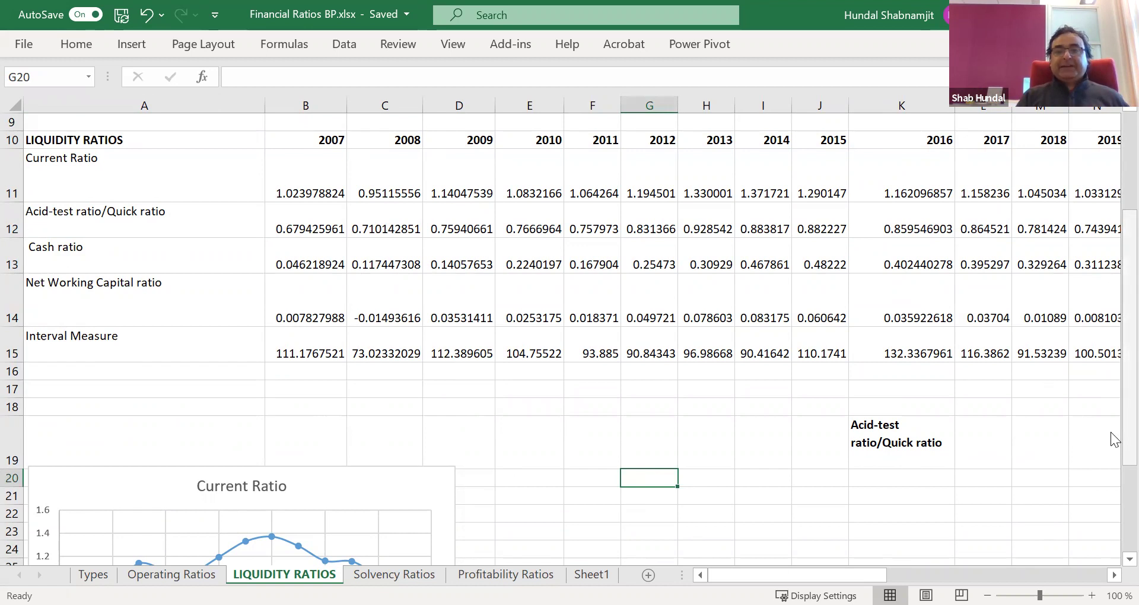
scroll(1111, 415, up, 2)
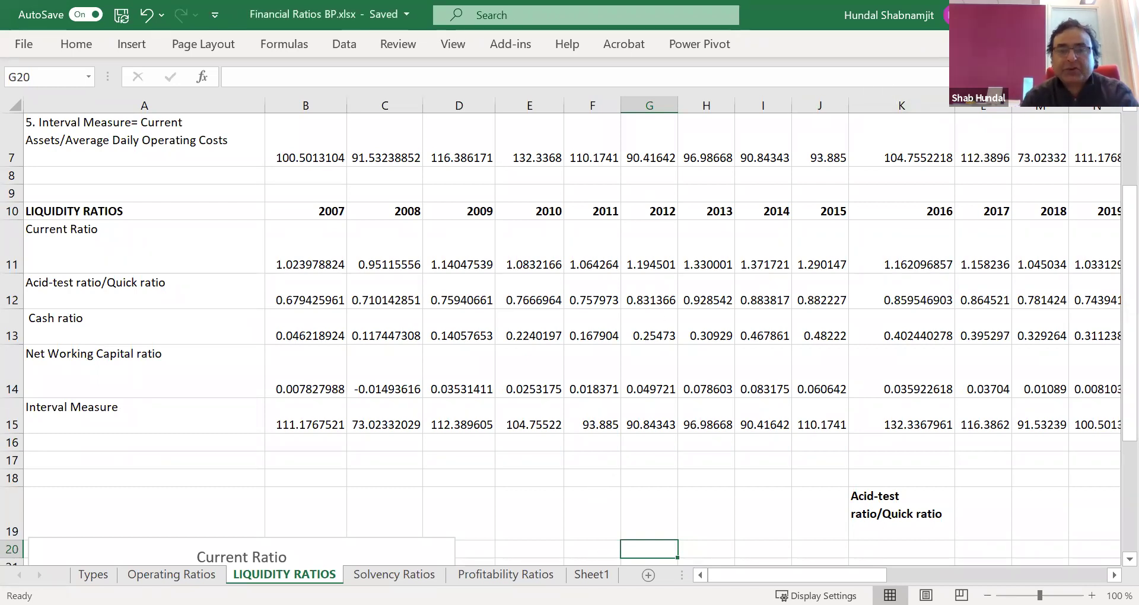
scroll(1116, 271, down, 2)
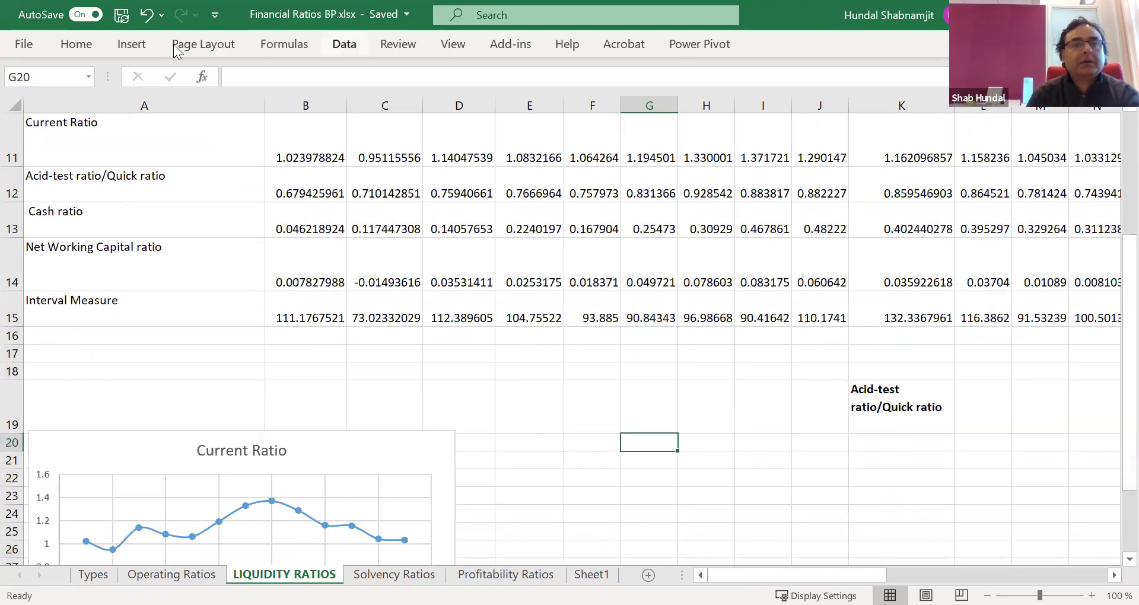
Insert a second blank smooth-line scatter chart beside the Current Ratio chart and open Select Data
click(126, 48)
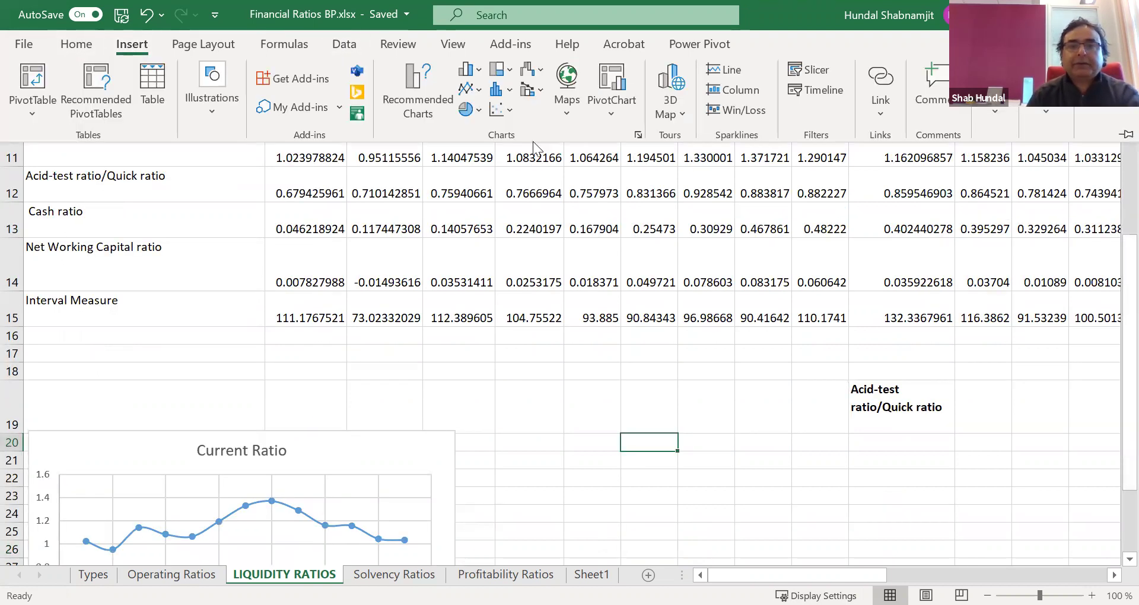
click(511, 112)
drag(625, 223, 946, 462)
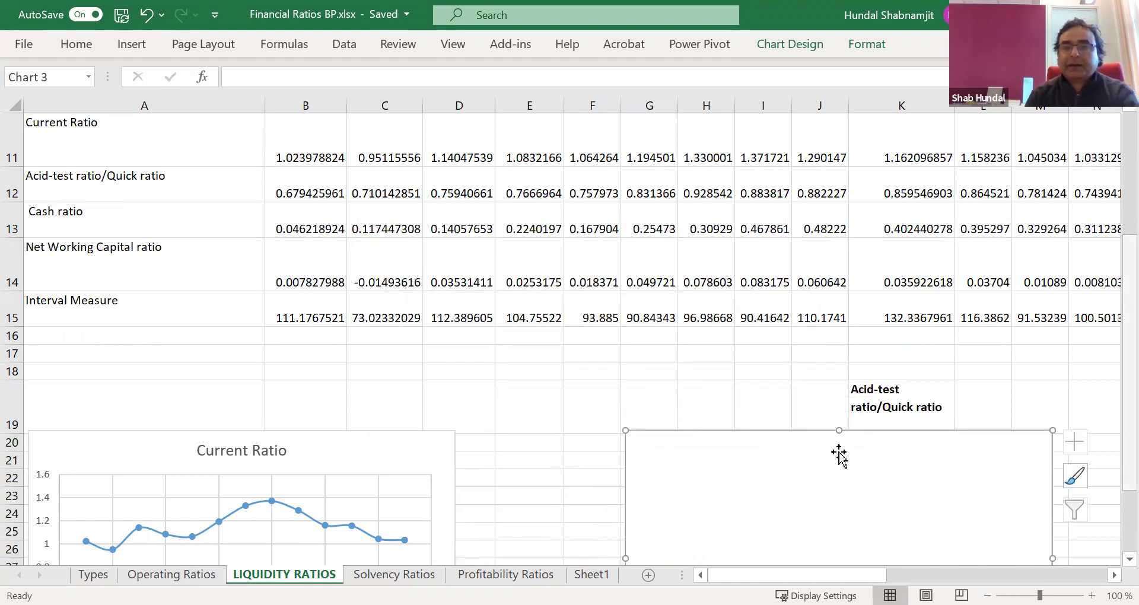
scroll(849, 439, down, 1)
right_click(858, 420)
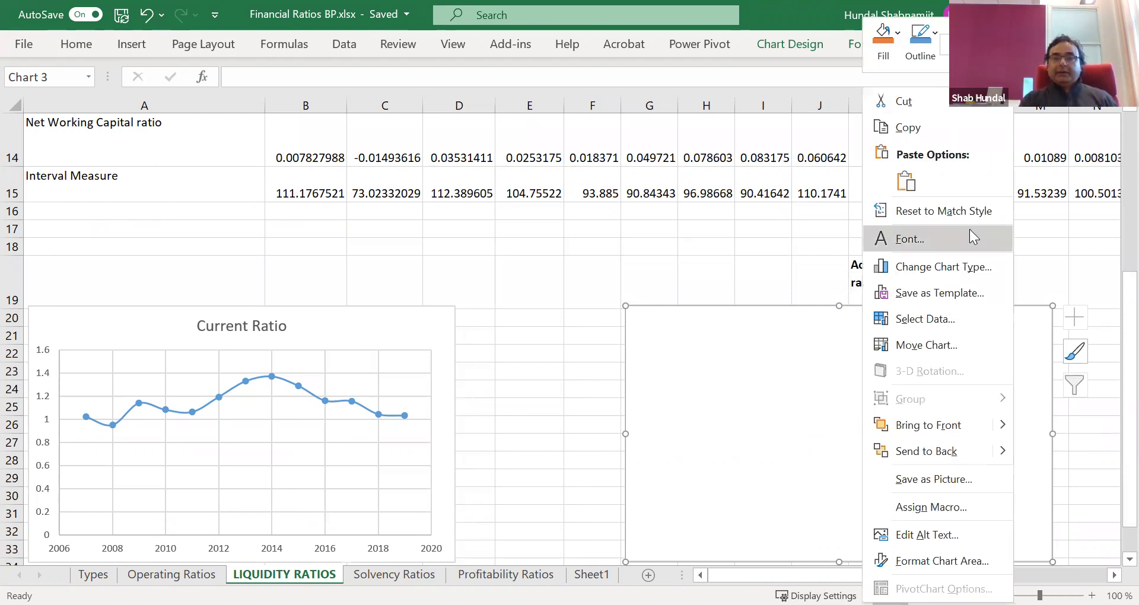
click(927, 321)
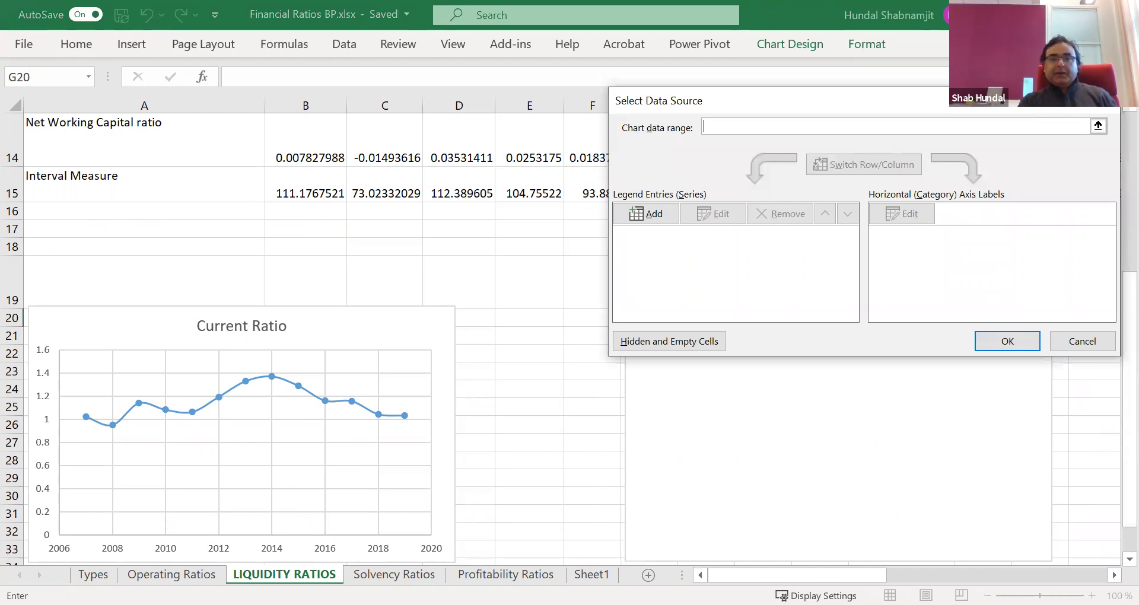
Drag across B10:N12 so the chart uses the years row and both ratio rows for 2007–2019
scroll(1114, 351, up, 2)
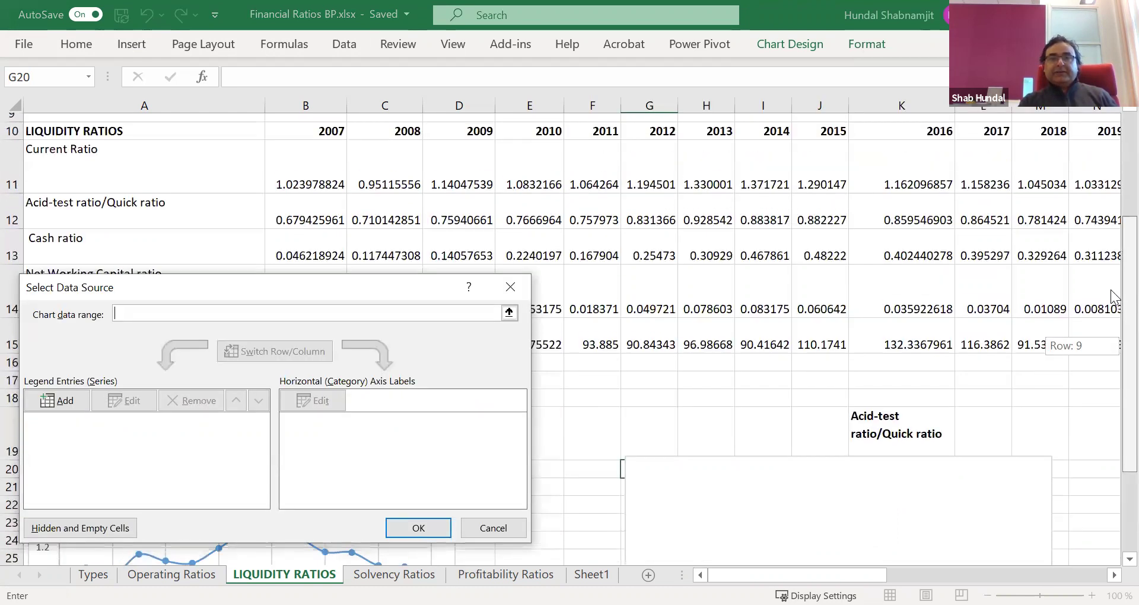
drag(282, 138, 349, 140)
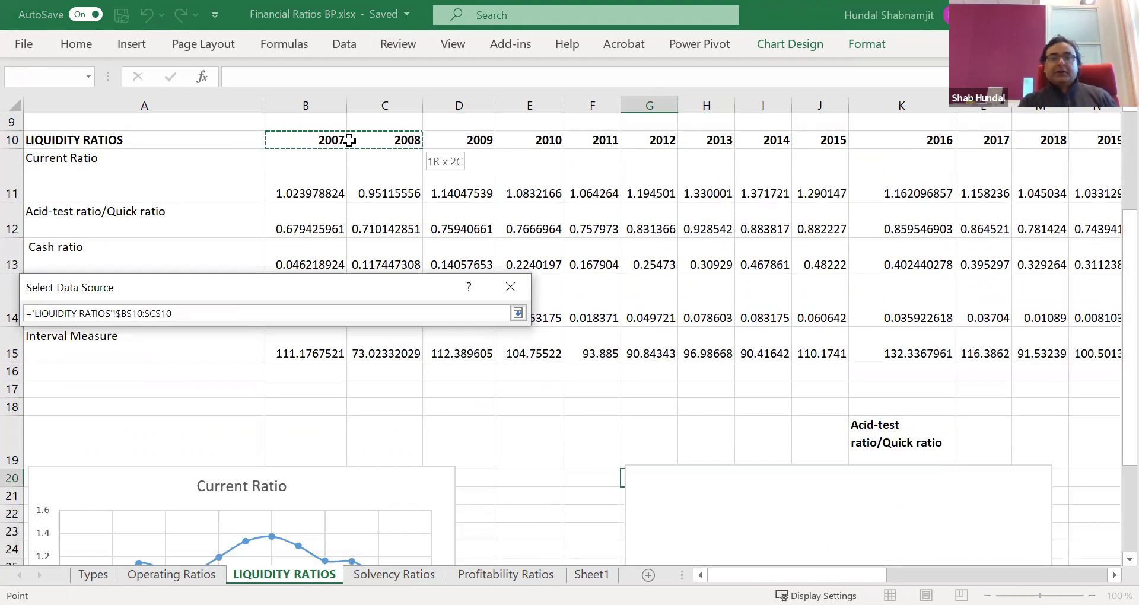
drag(349, 140, 662, 215)
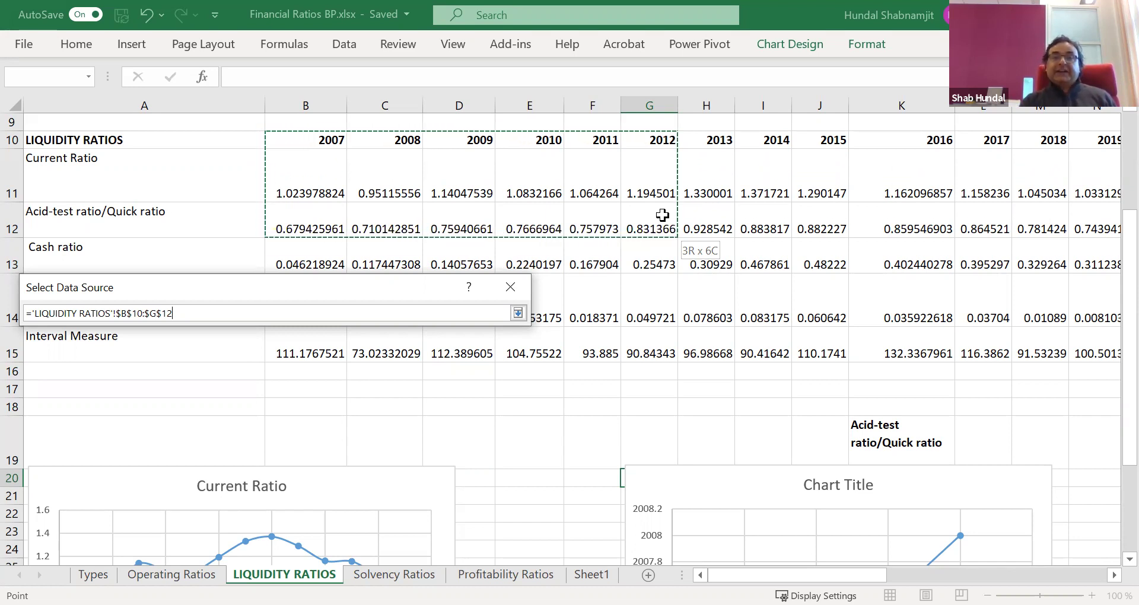
drag(662, 215, 731, 225)
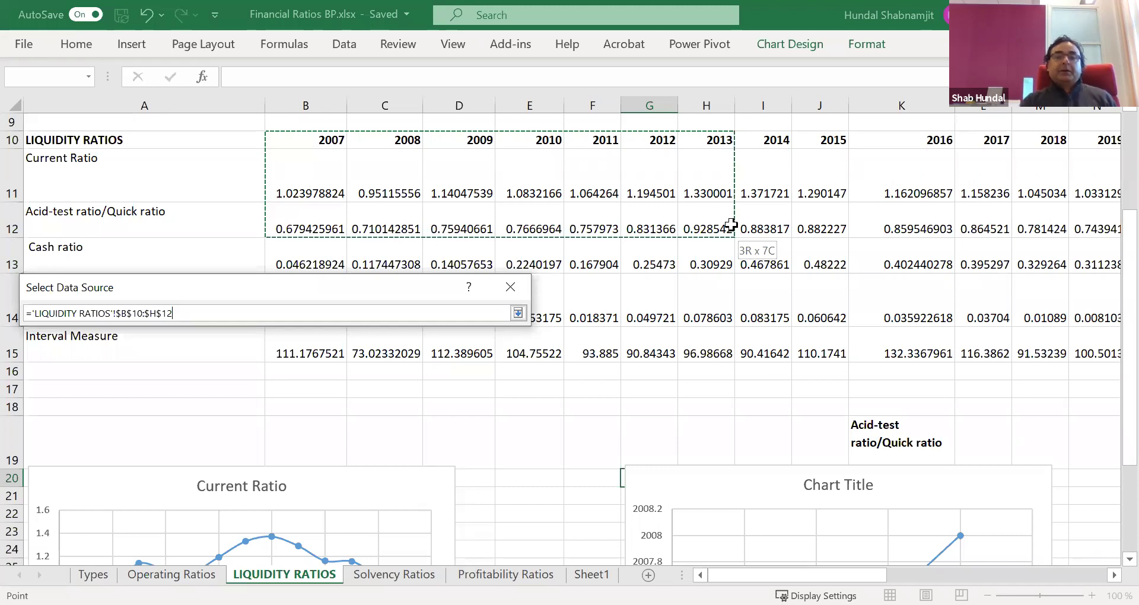
drag(731, 224, 796, 224)
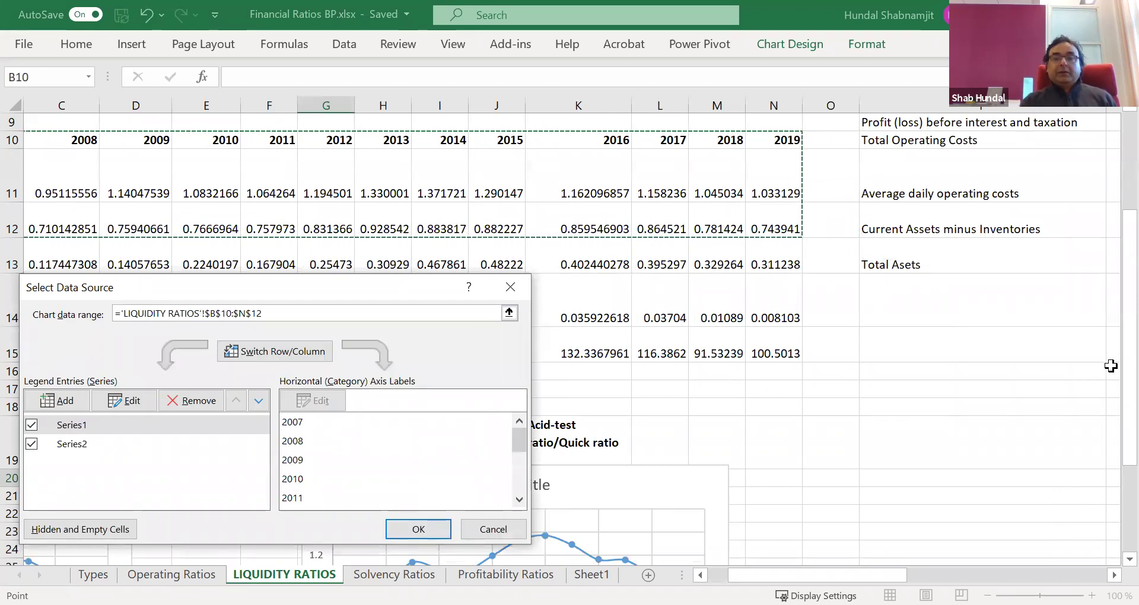
Remove Series1, rename the remaining series 'Acid Test Ratio', and apply the changes
scroll(273, 518, down, 1)
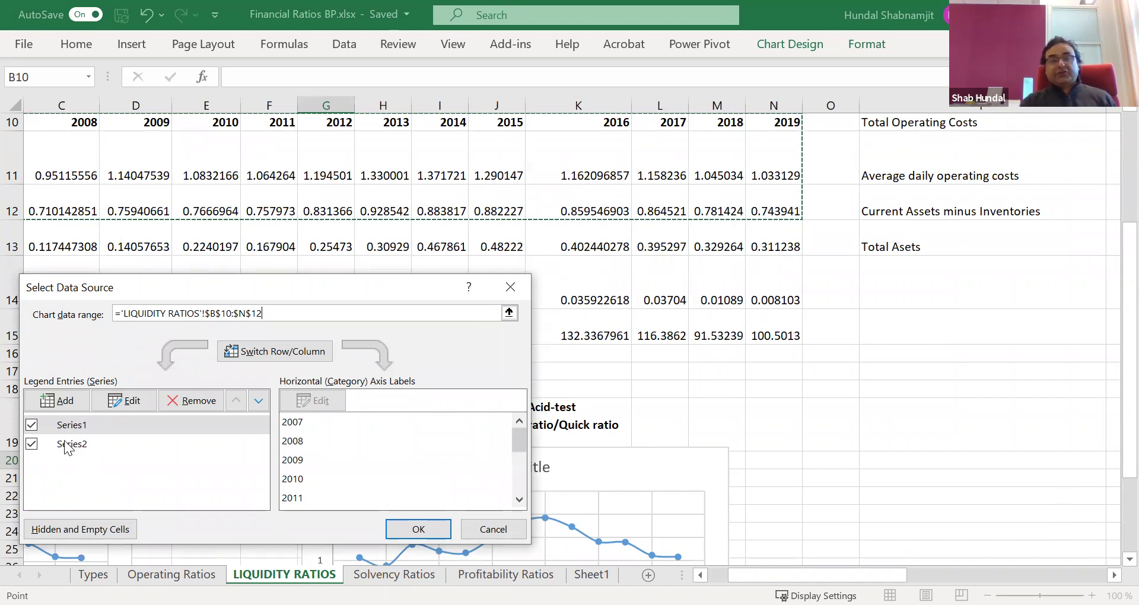
click(75, 429)
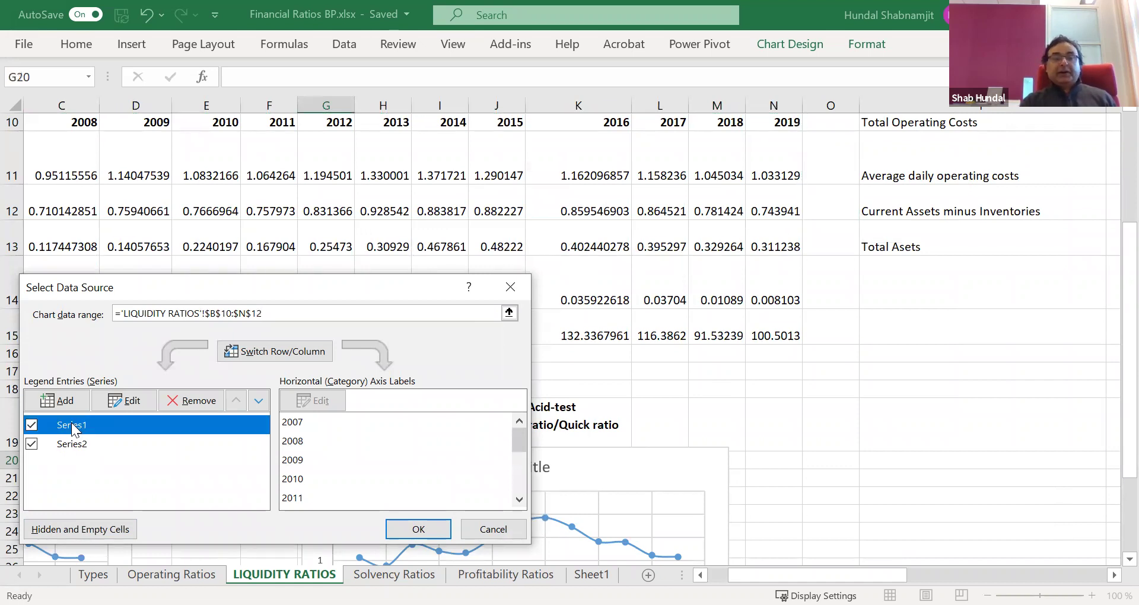
click(197, 403)
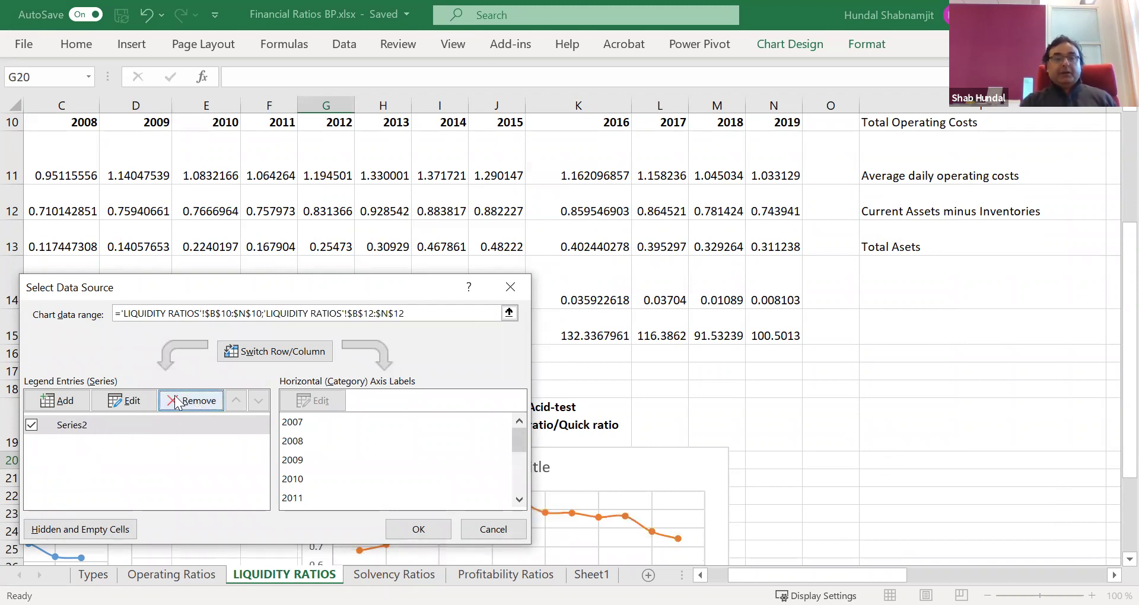
click(126, 401)
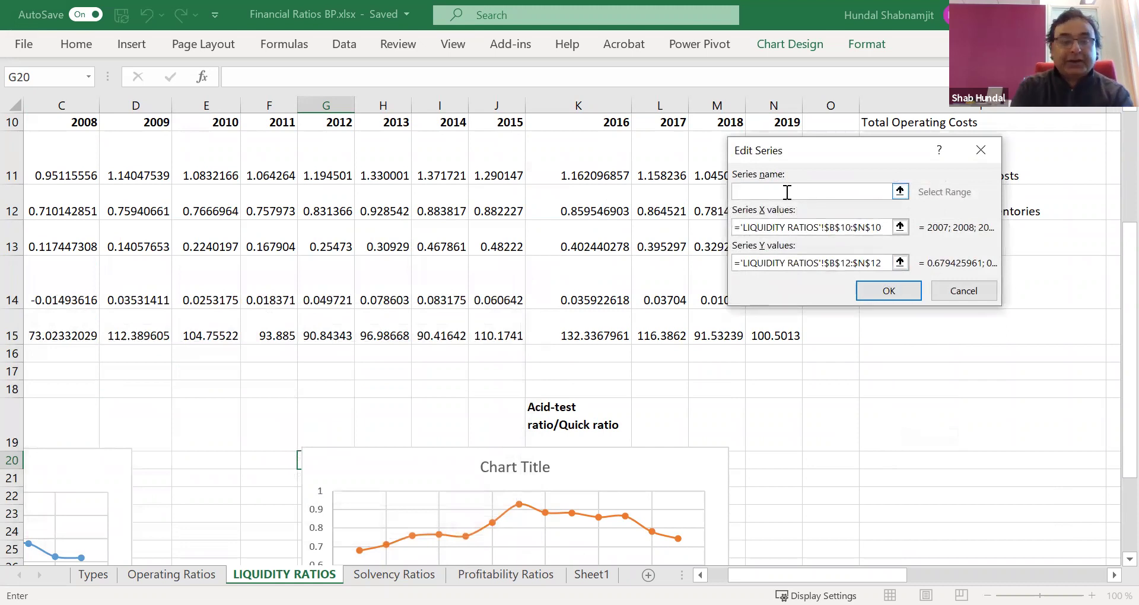
text(Ac)
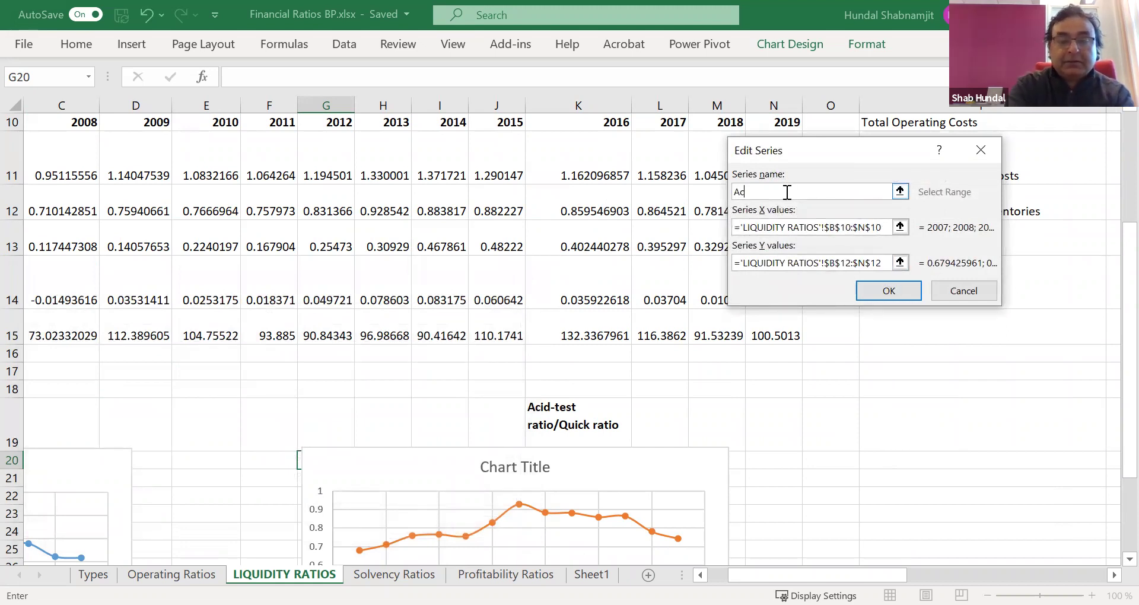
text(id Te)
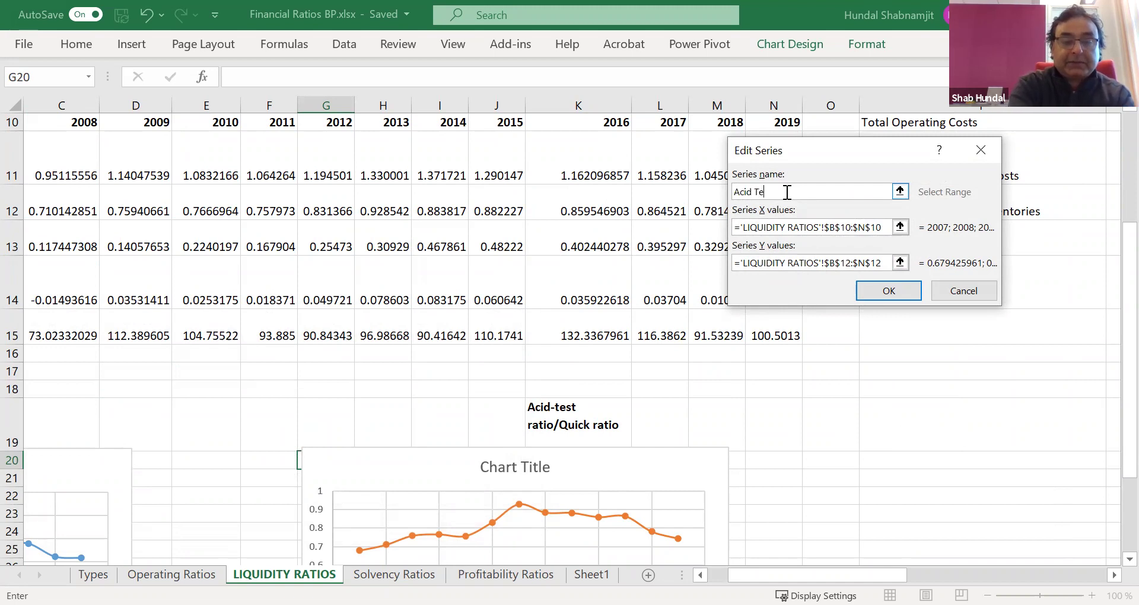
text(st Ratio)
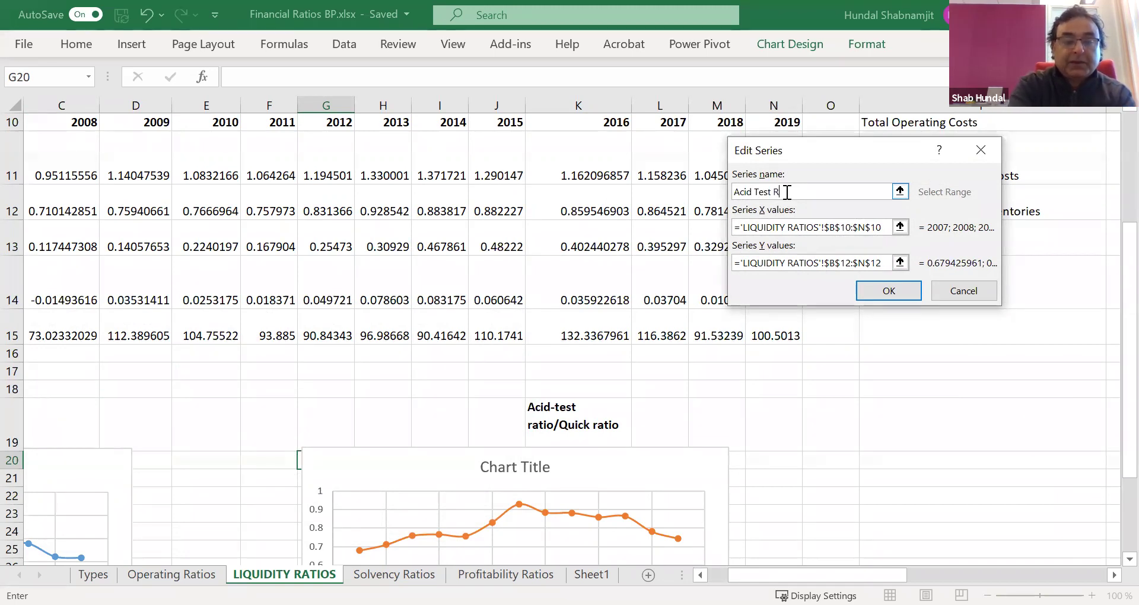
click(904, 291)
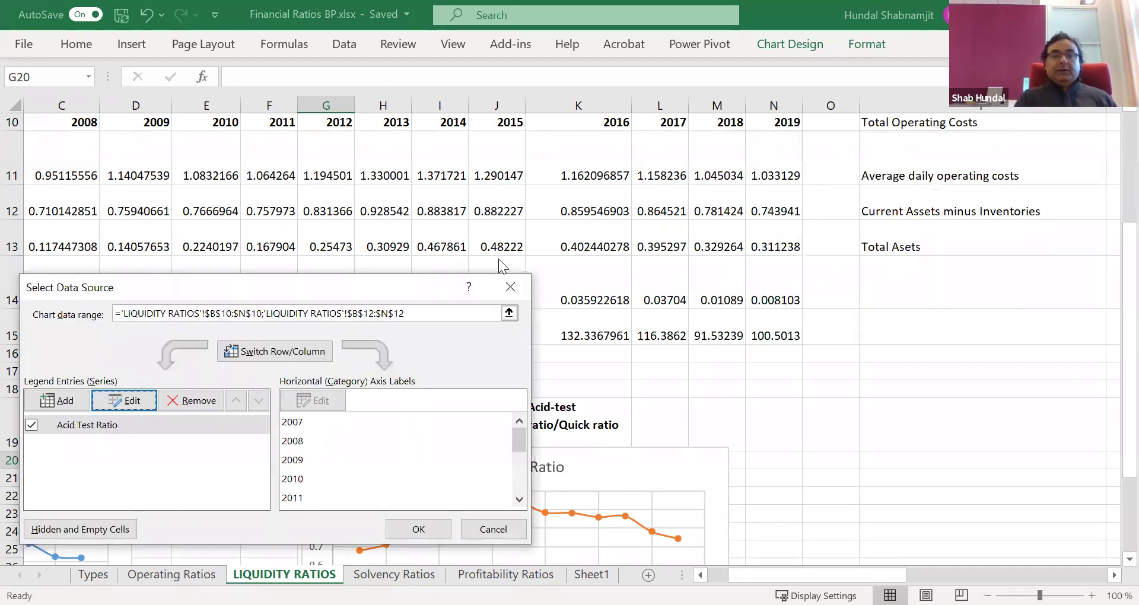
click(424, 528)
click(1010, 350)
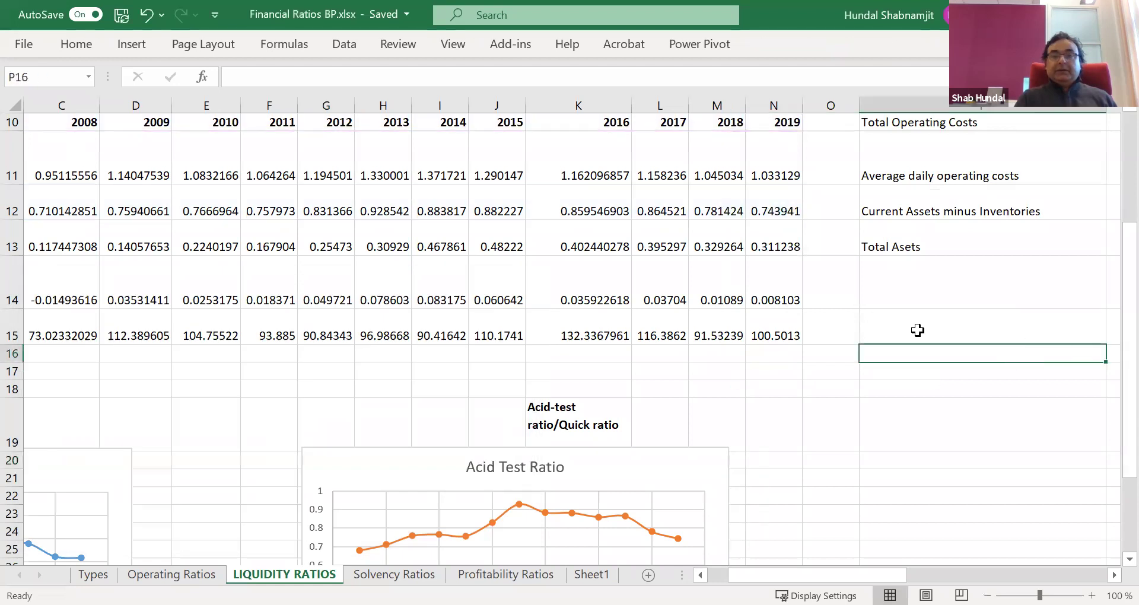
click(589, 498)
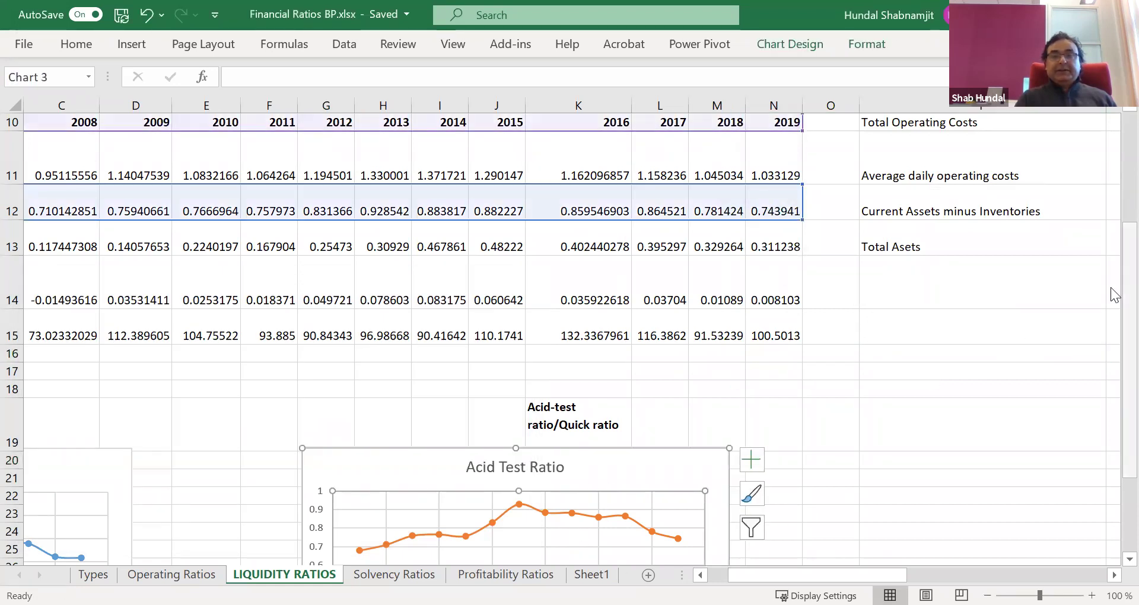
scroll(1111, 287, up, 1)
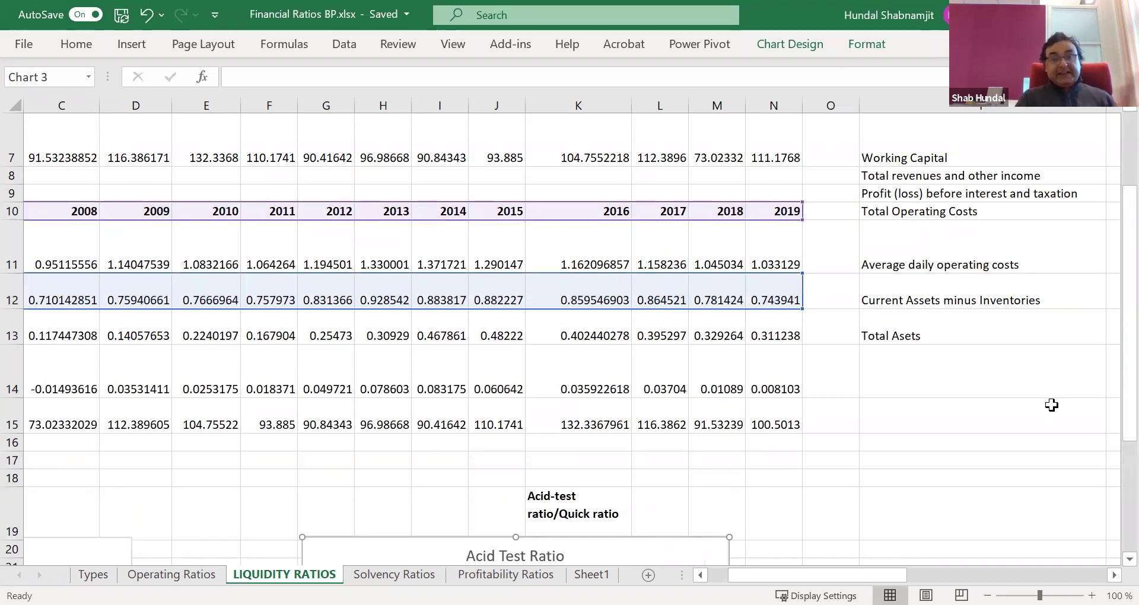
drag(1111, 344, 1111, 465)
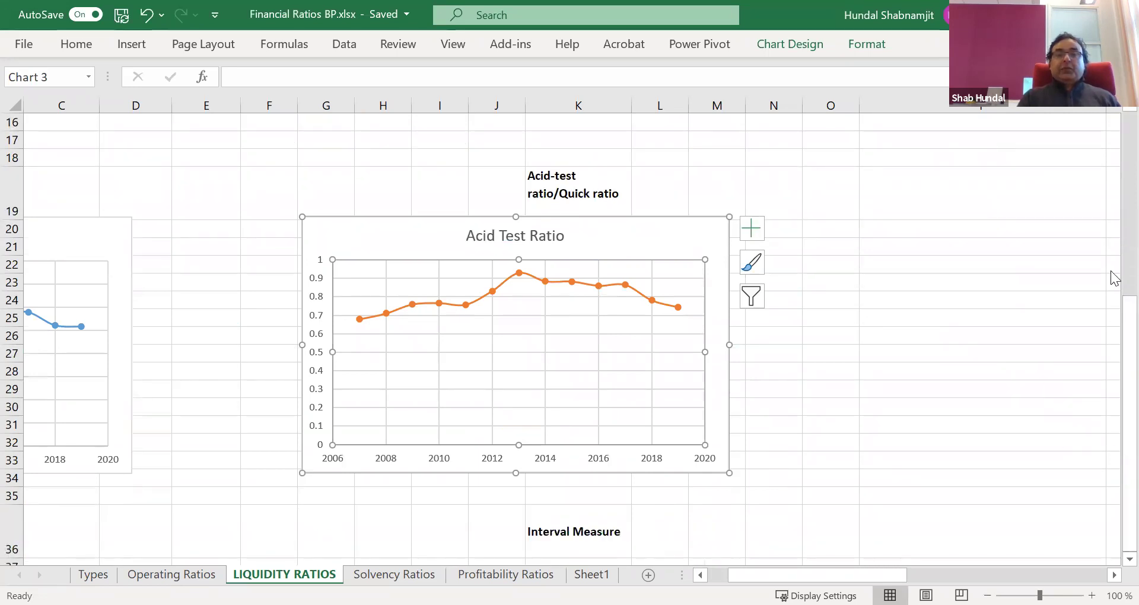
scroll(1115, 305, up, 4)
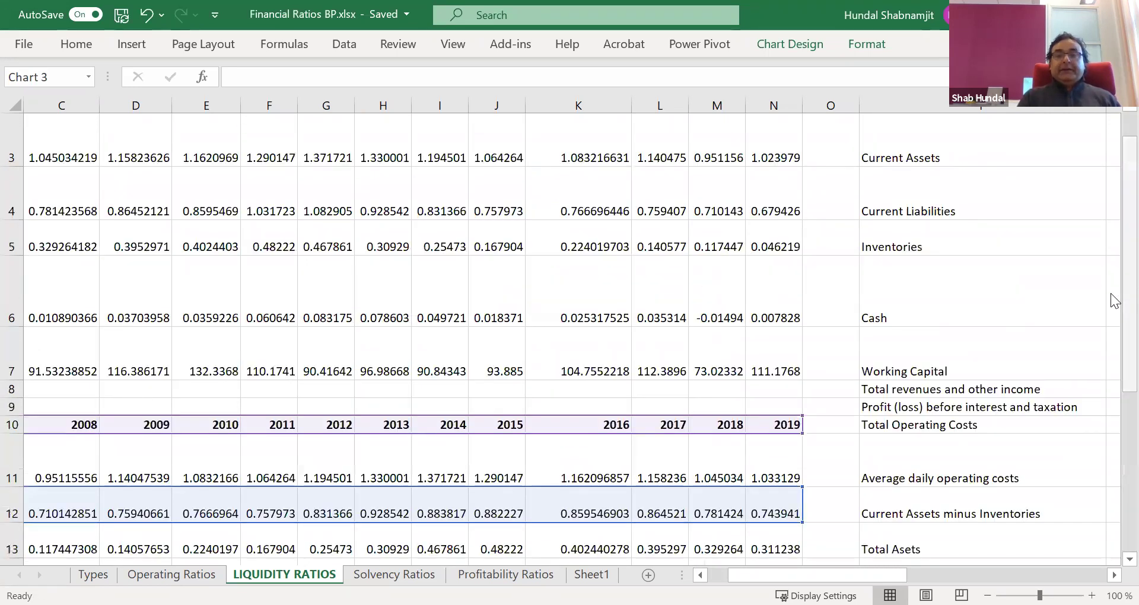
scroll(1115, 301, down, 3)
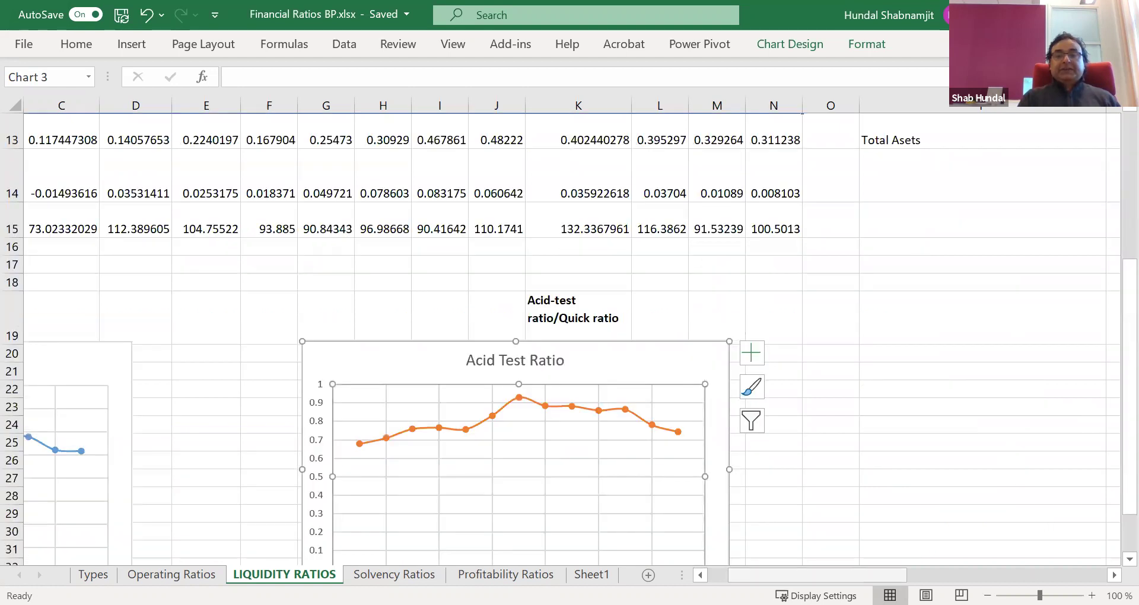
scroll(12, 143, left, 2)
click(145, 219)
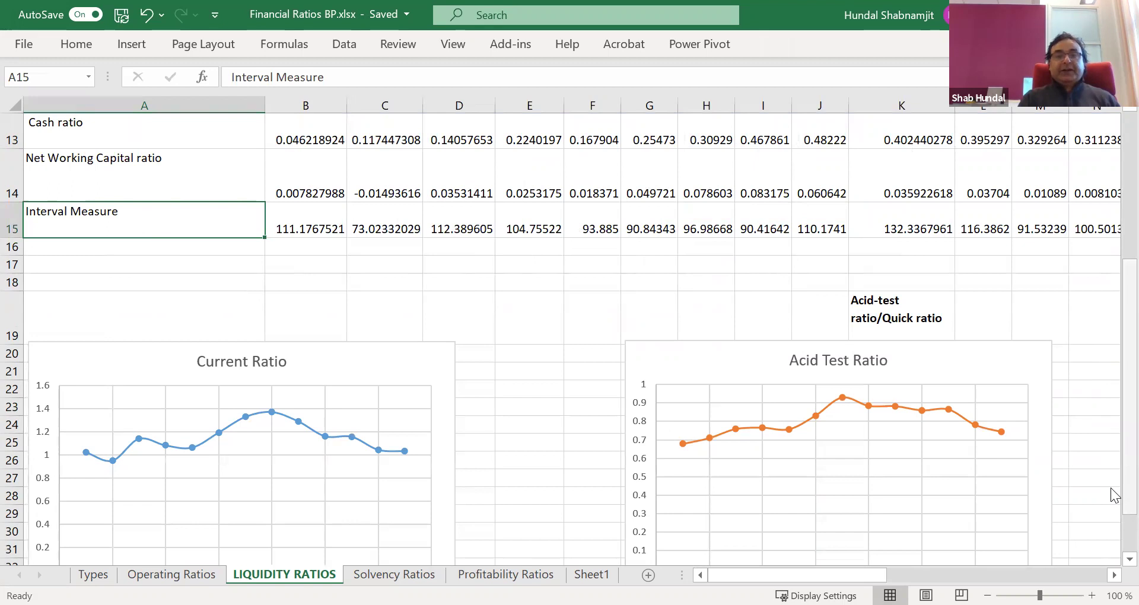
scroll(1114, 411, up, 3)
click(191, 310)
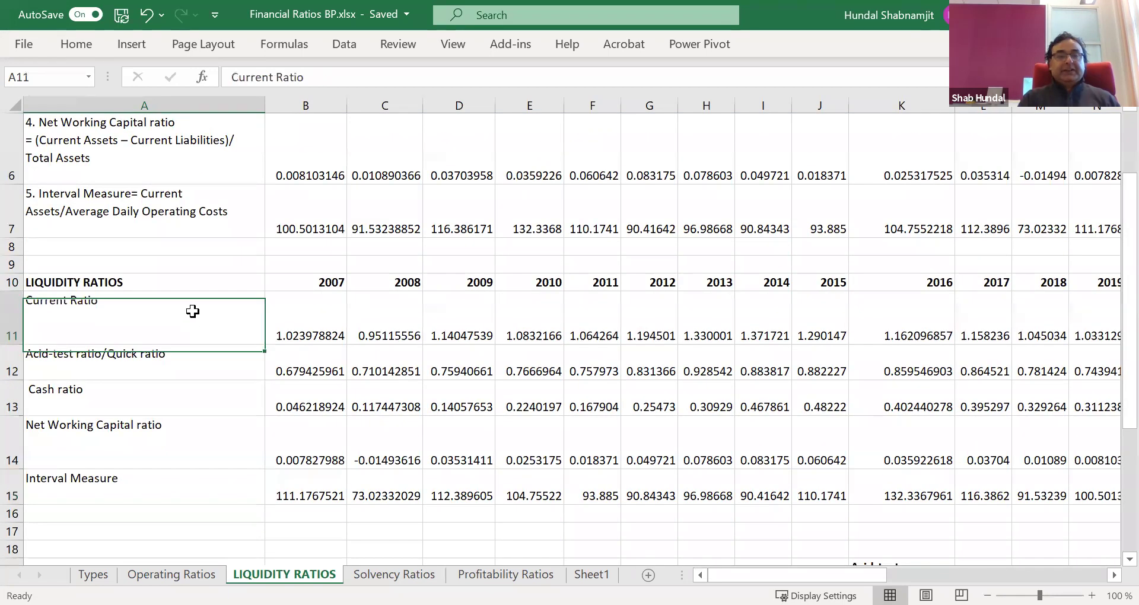
click(184, 363)
click(166, 403)
click(158, 442)
click(158, 475)
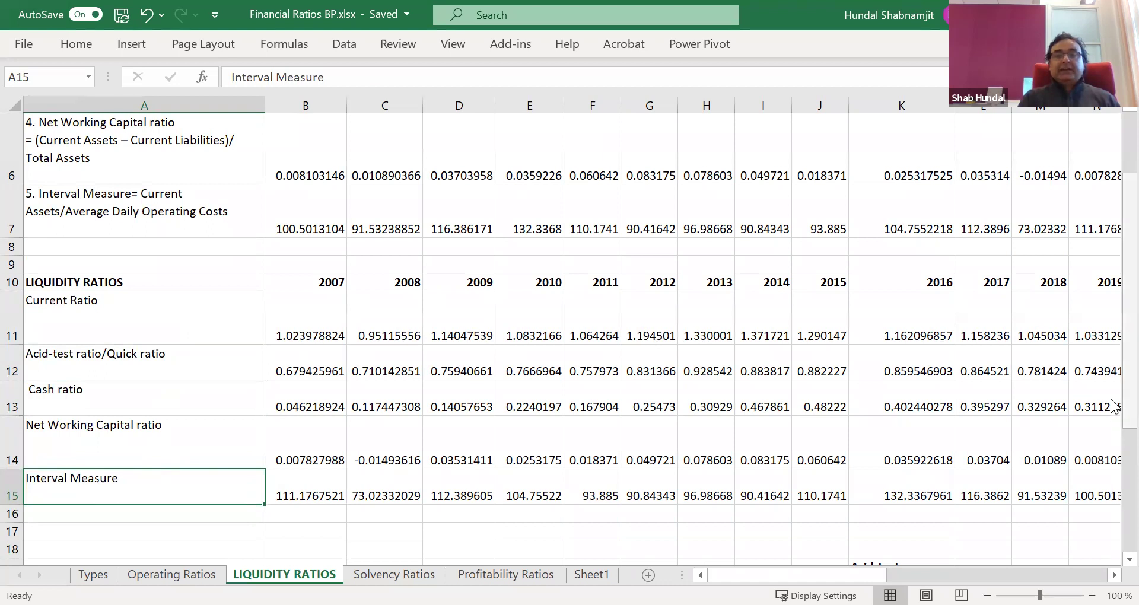
scroll(1114, 497, down, 3)
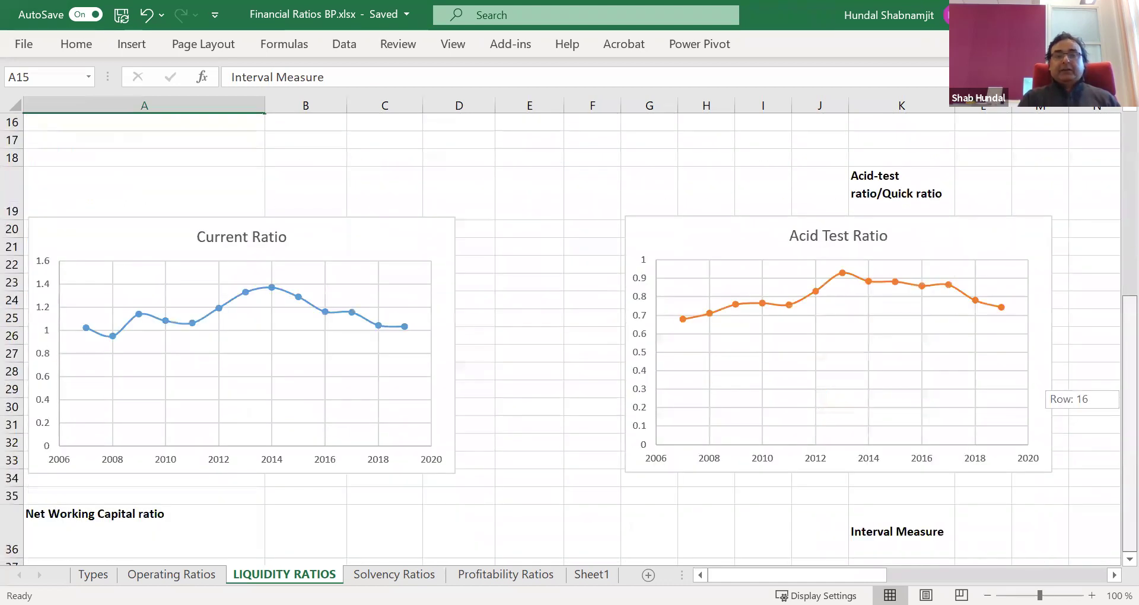
scroll(417, 370, down, 4)
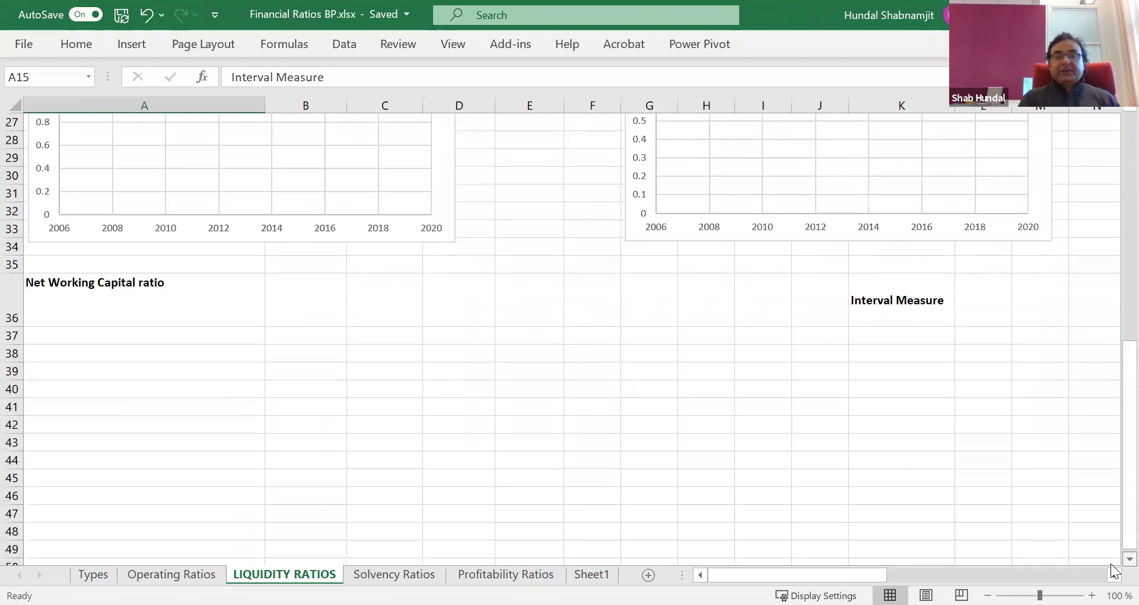
Insert a third empty scatter chart under row 36 and start its data range at B10
click(535, 331)
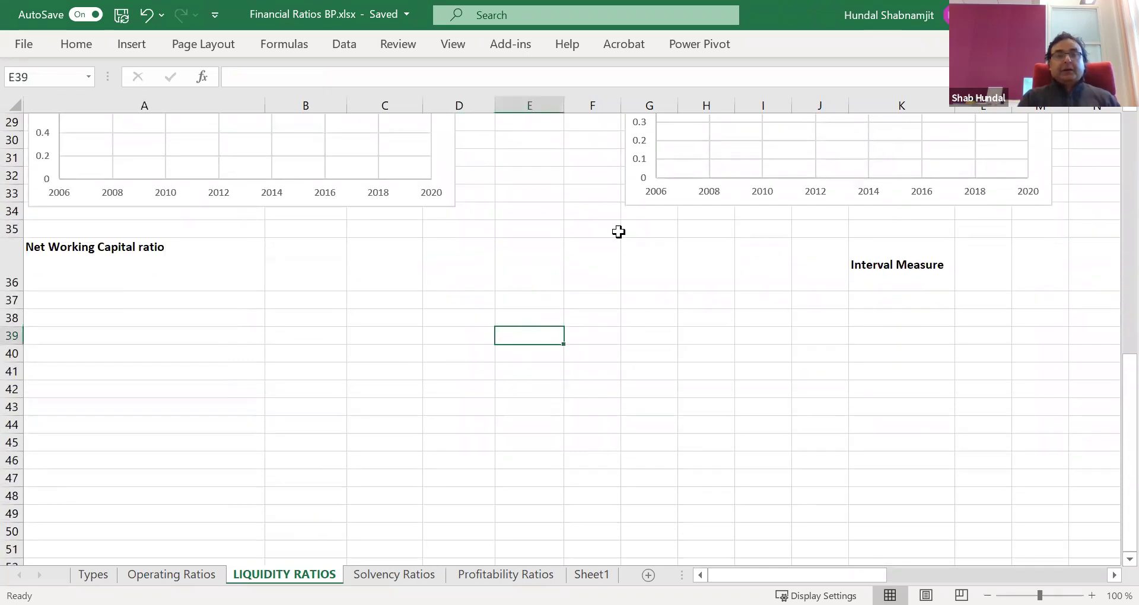
click(129, 48)
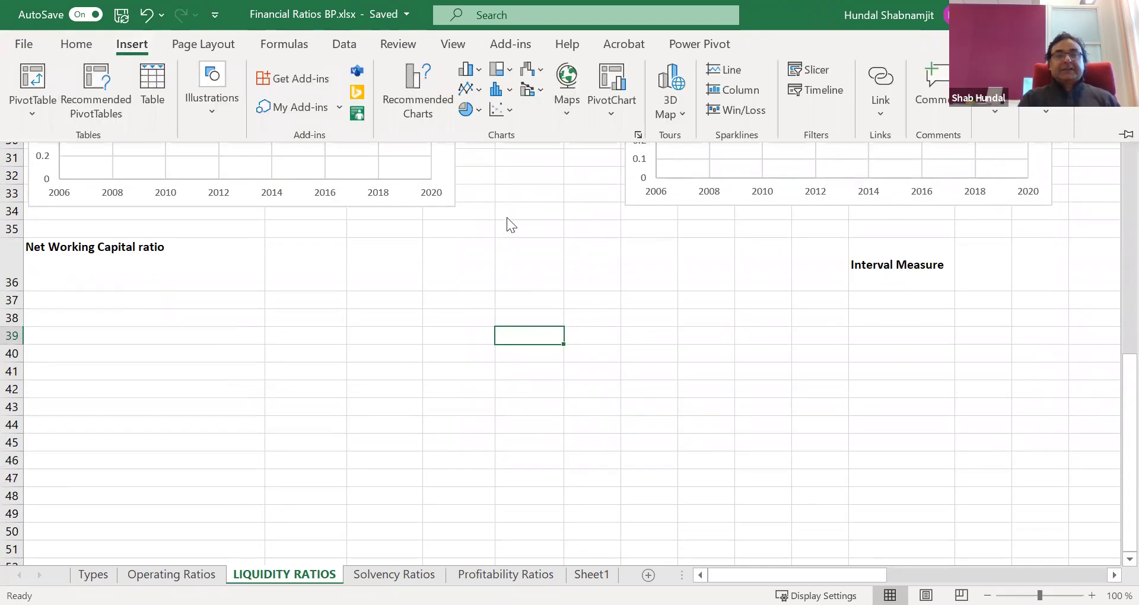
click(513, 114)
click(561, 169)
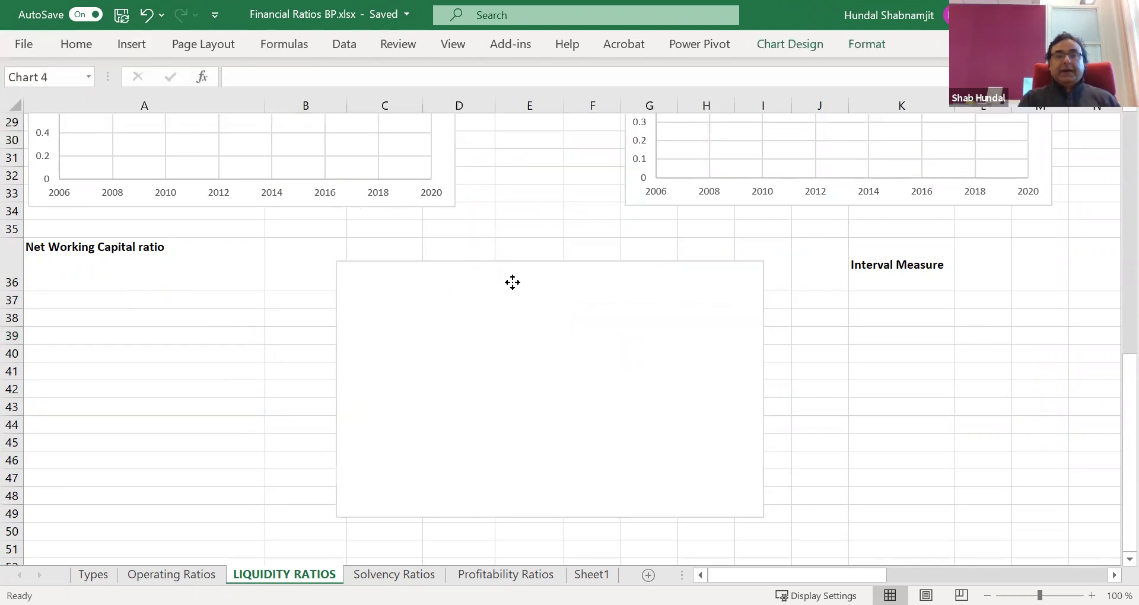
drag(513, 283, 498, 308)
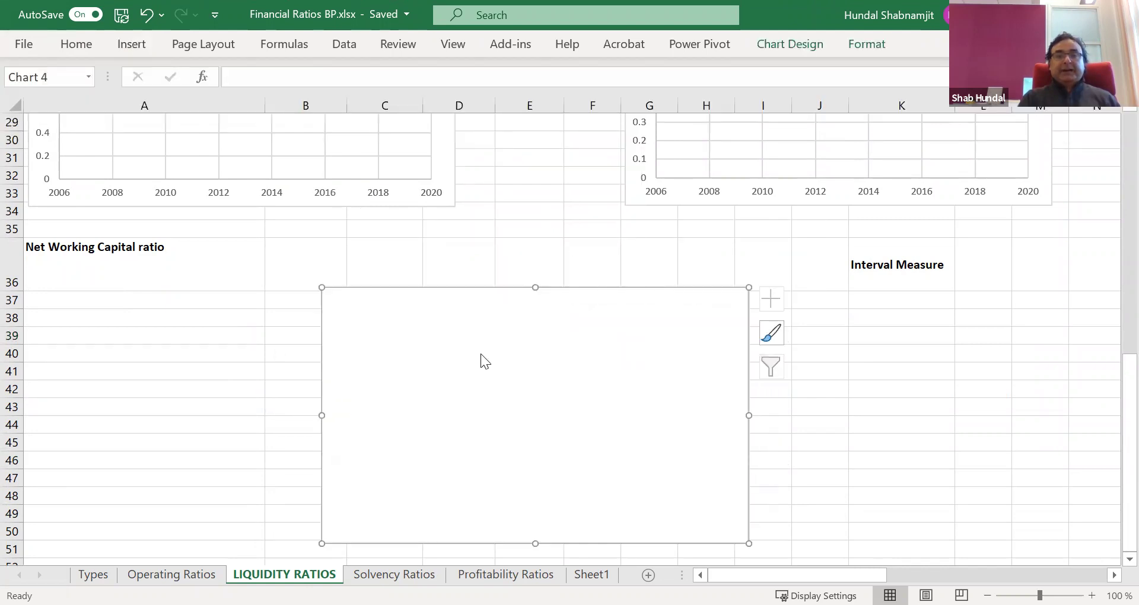
right_click(481, 355)
key(Return)
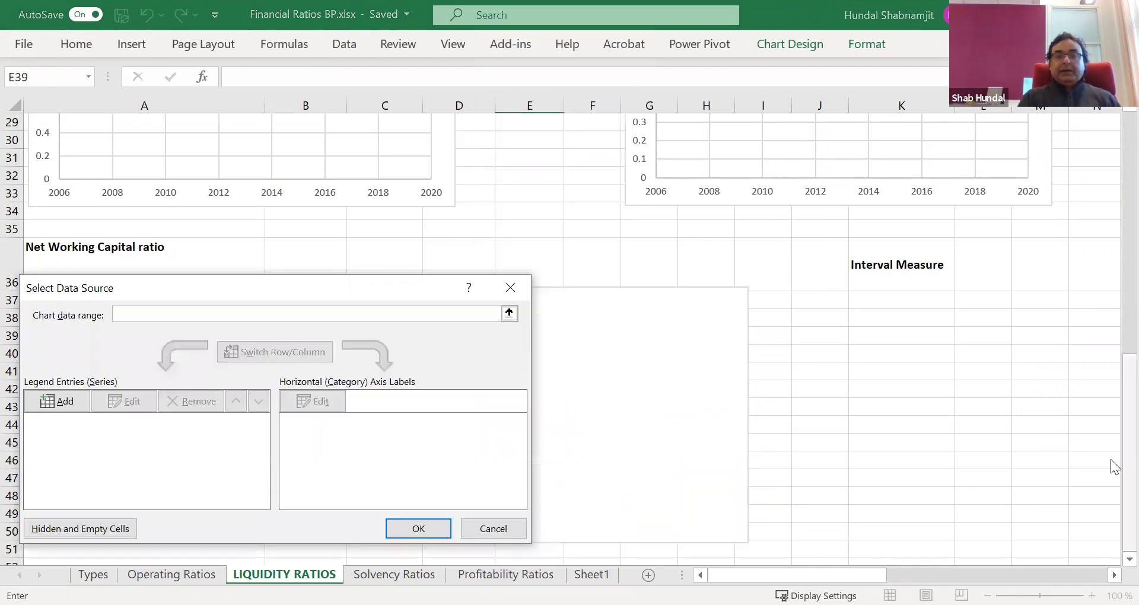
drag(1116, 467, 1114, 296)
click(300, 137)
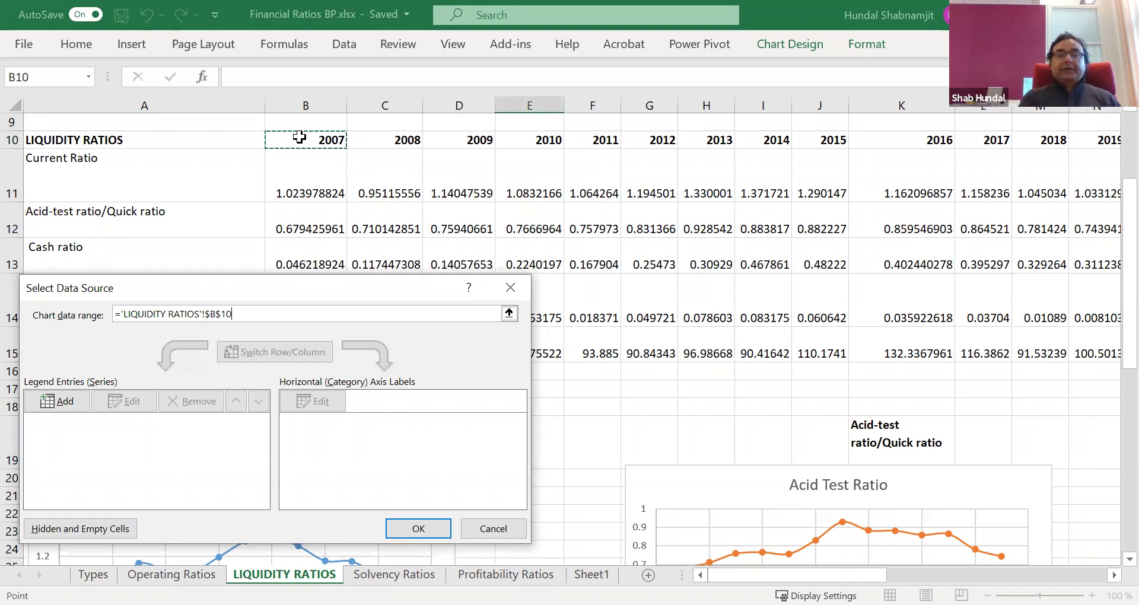
Extend the data to B10:N15, remove Series1–4, and name Series5 'Interval Measure'
drag(300, 137, 855, 354)
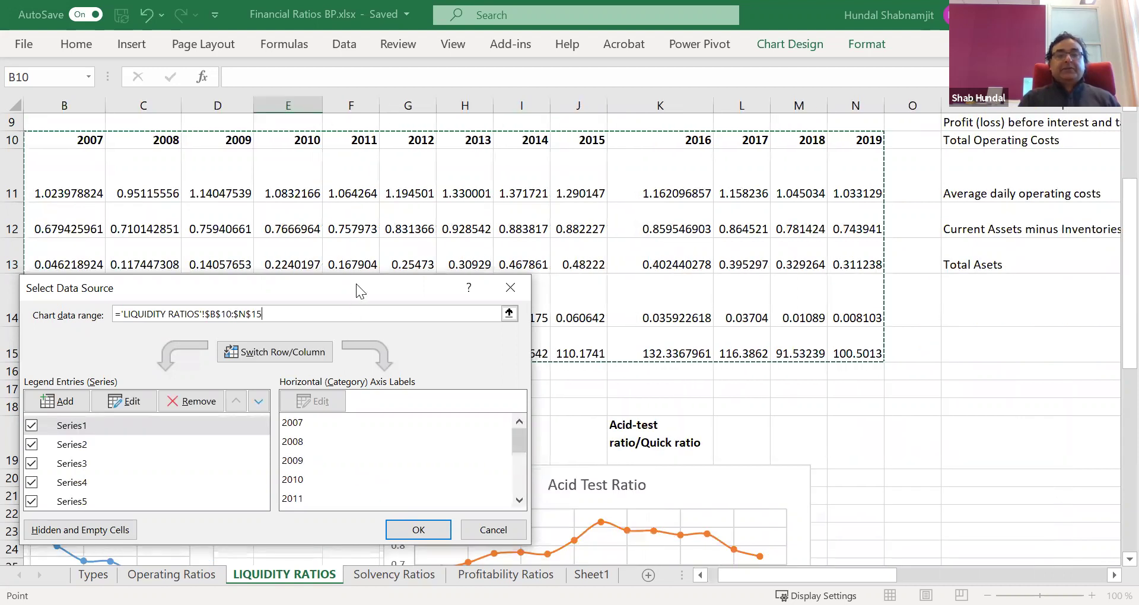
drag(356, 283, 439, 174)
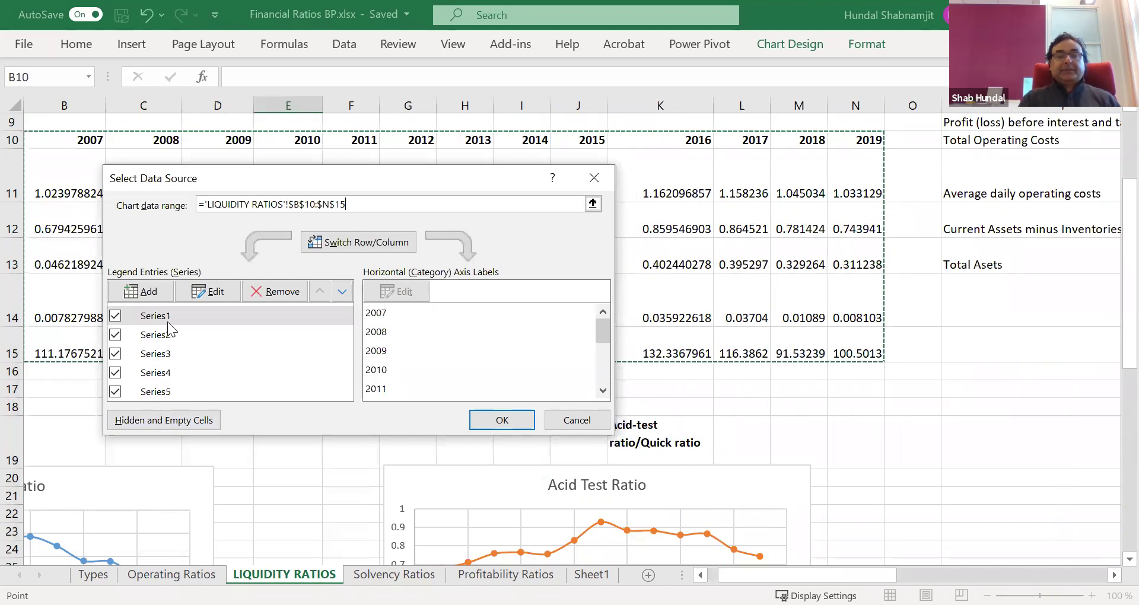
click(153, 393)
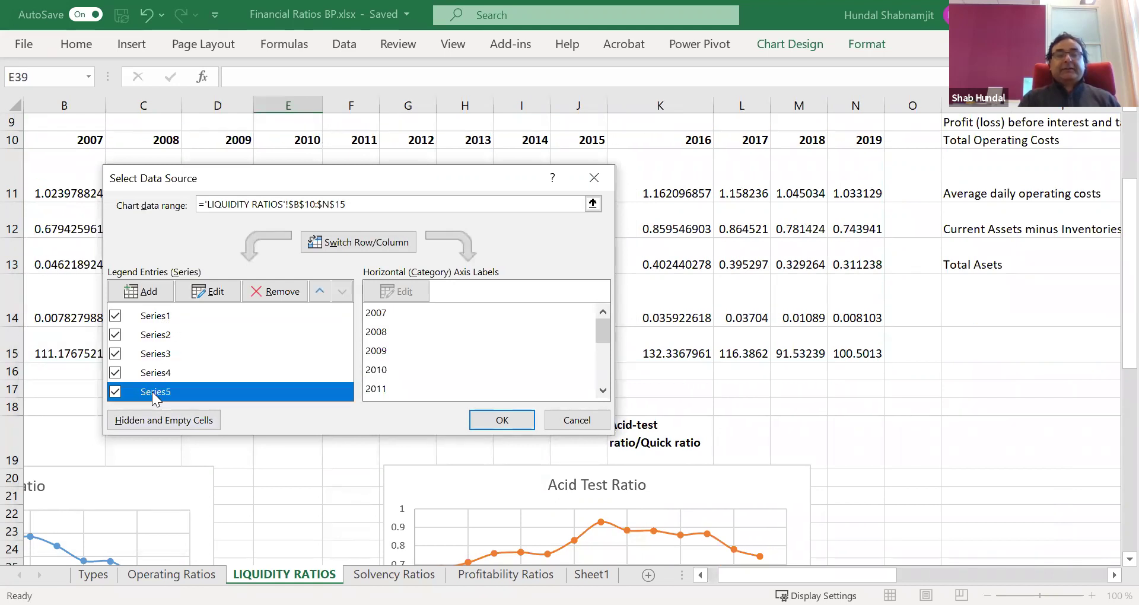
click(162, 320)
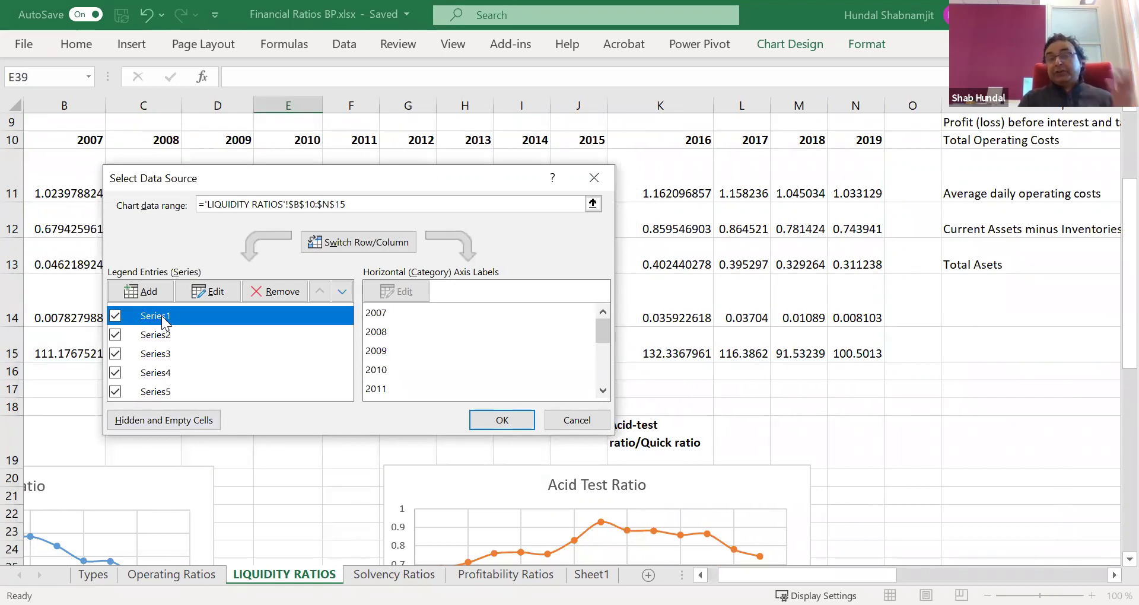
click(281, 293)
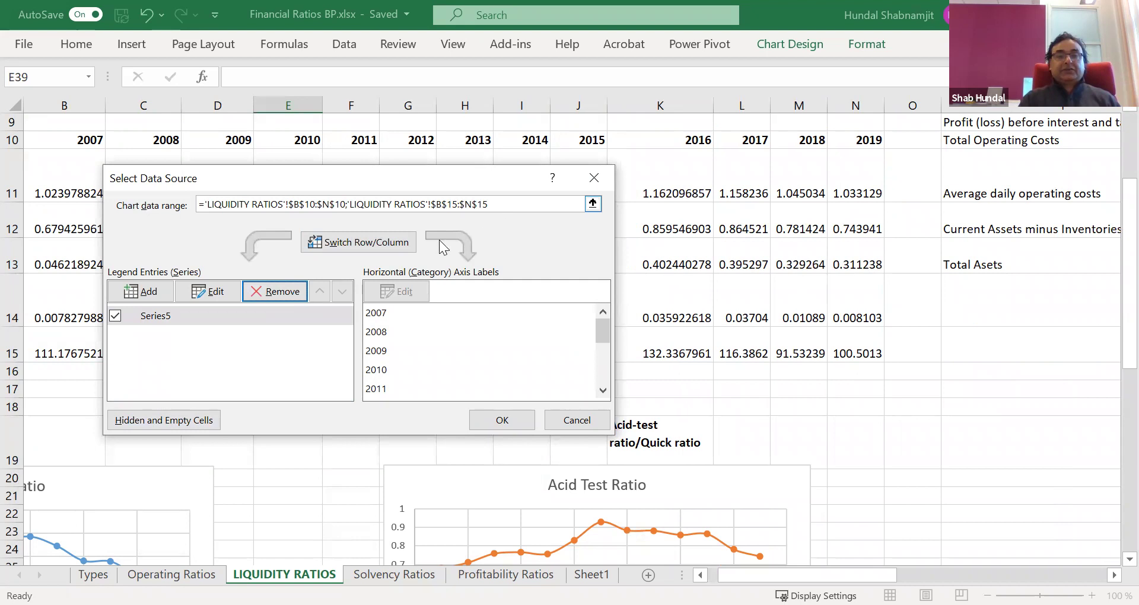
click(214, 291)
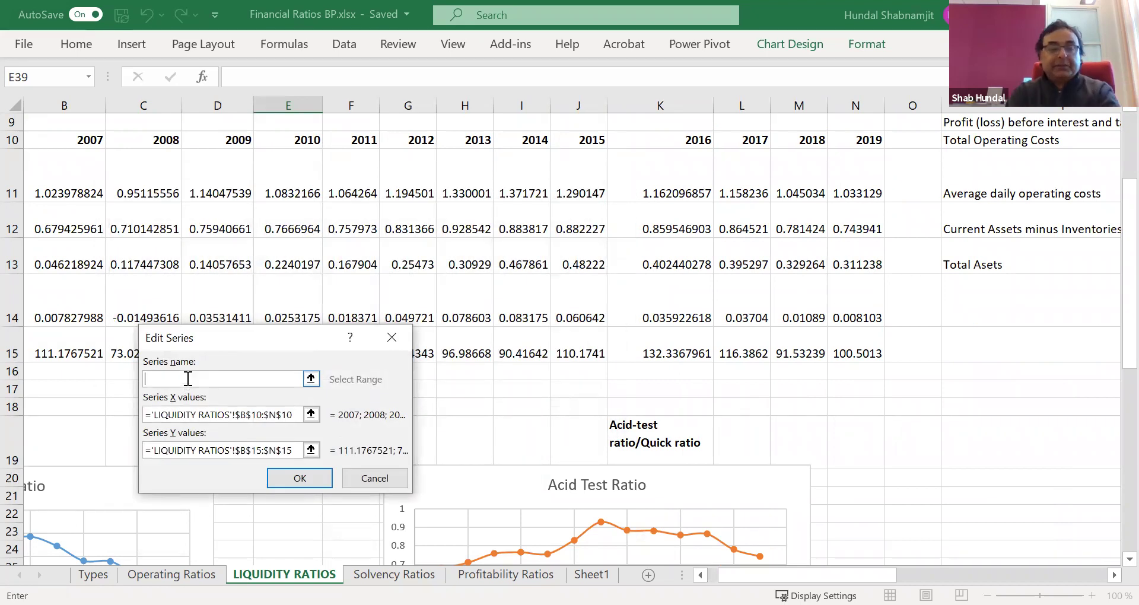
text(In)
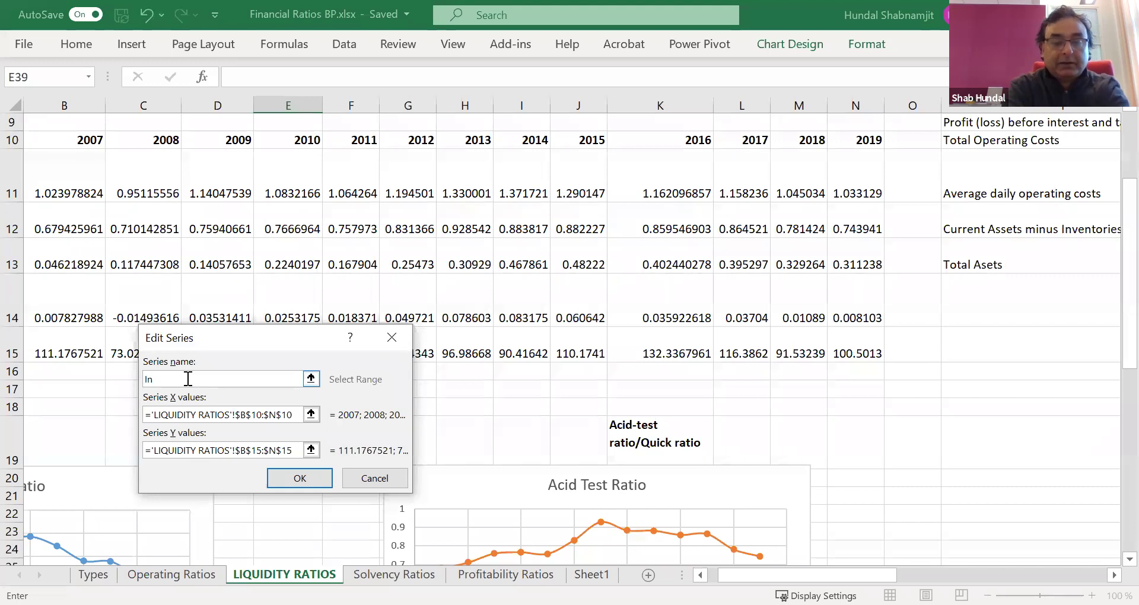
text(terval Me)
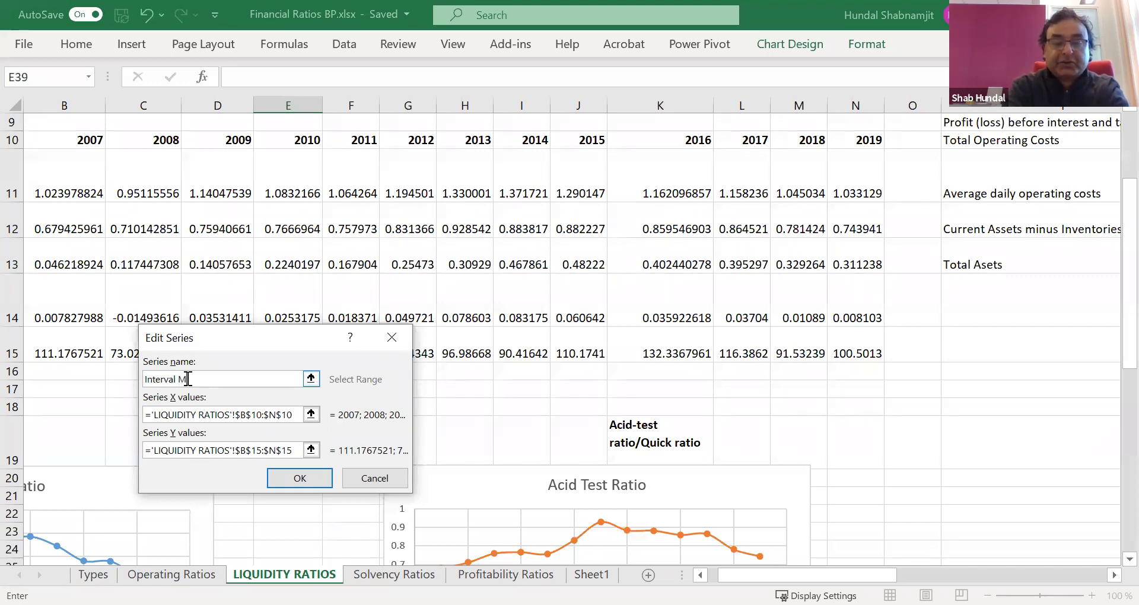
text(asure)
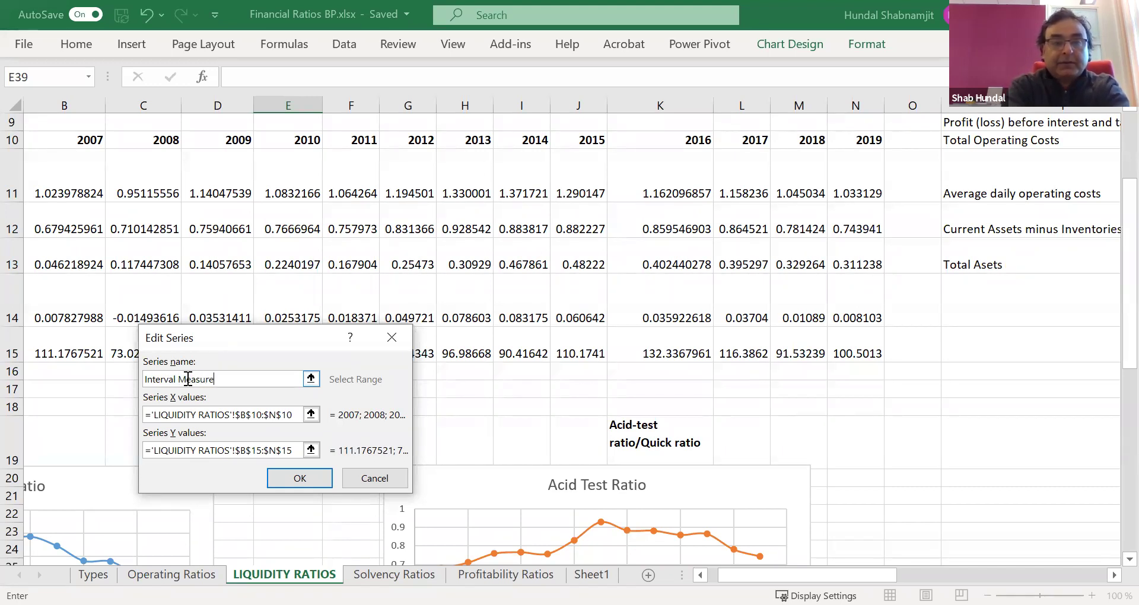
click(309, 479)
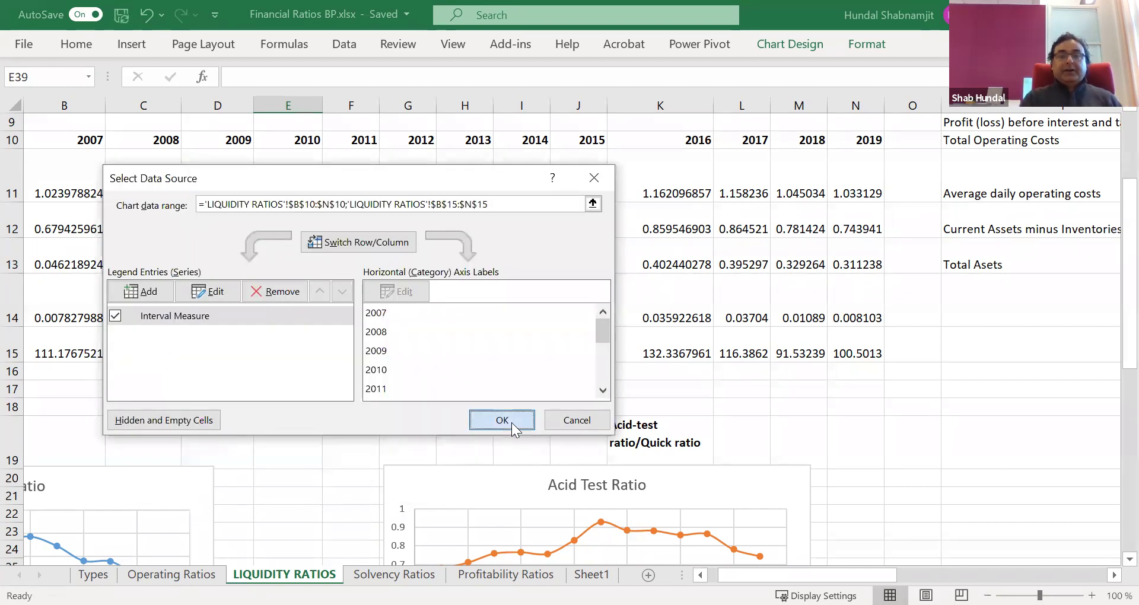
Apply the chart data, move the Interval Measure chart to columns K–O, and drag its title top-left
click(512, 423)
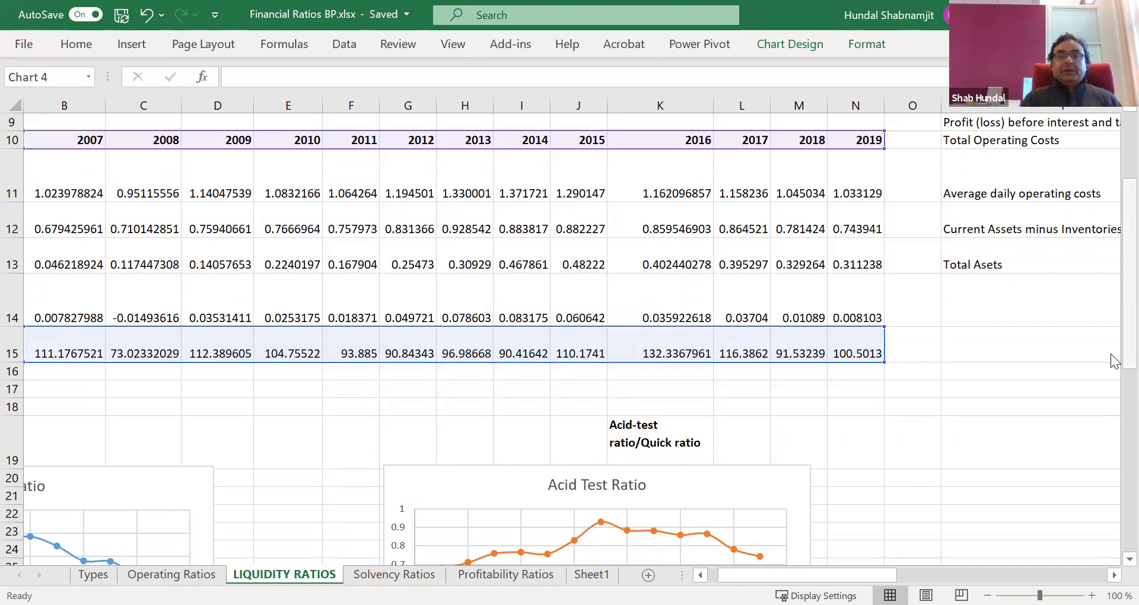
scroll(1111, 360, down, 6)
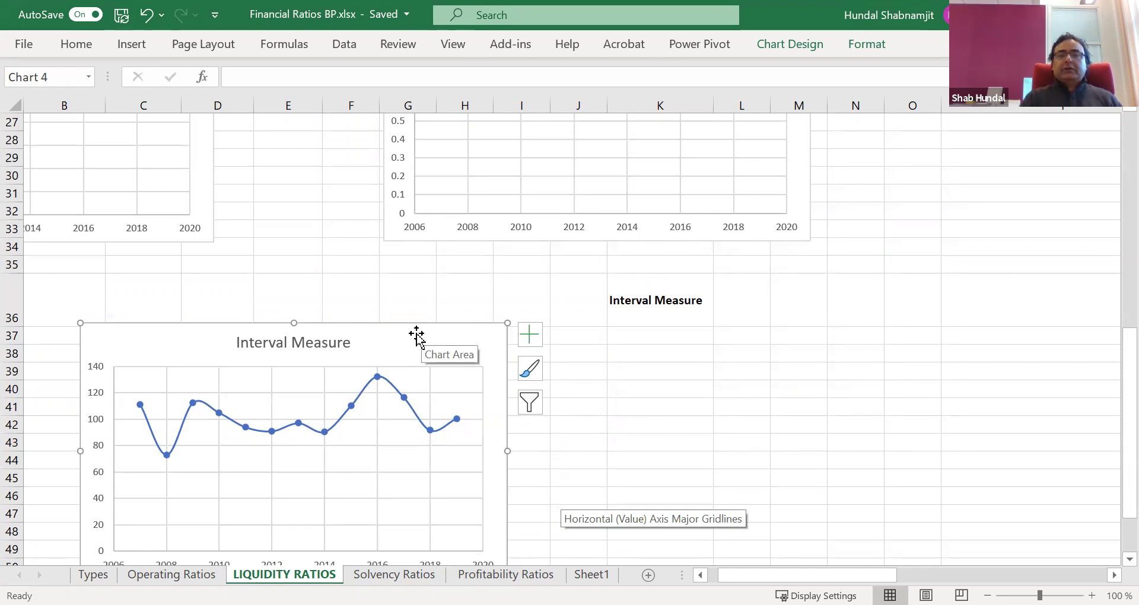
drag(404, 328, 989, 331)
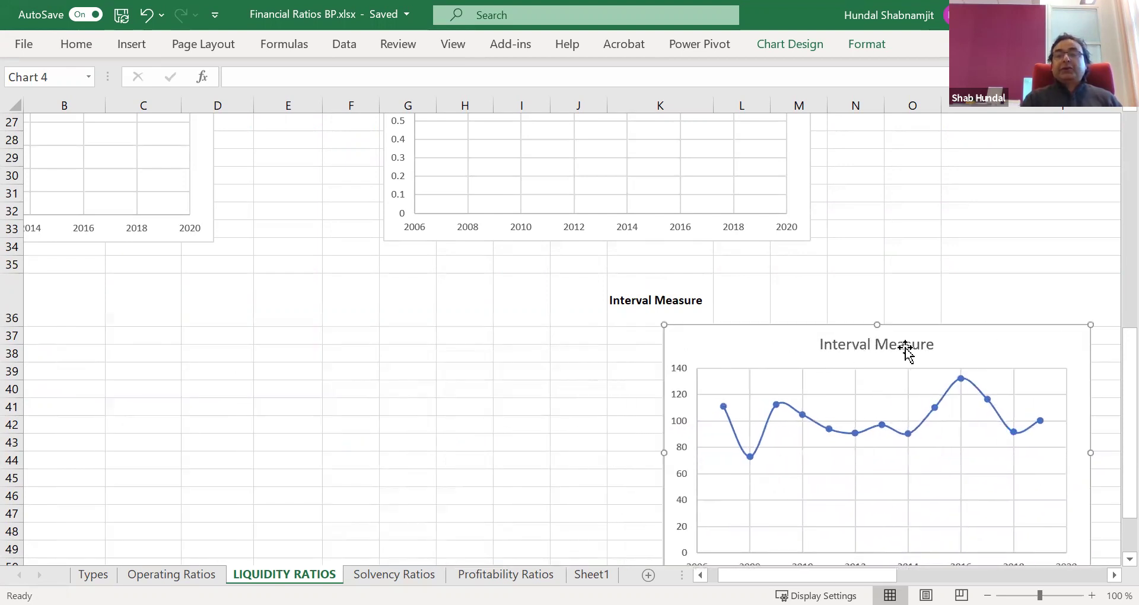
click(850, 368)
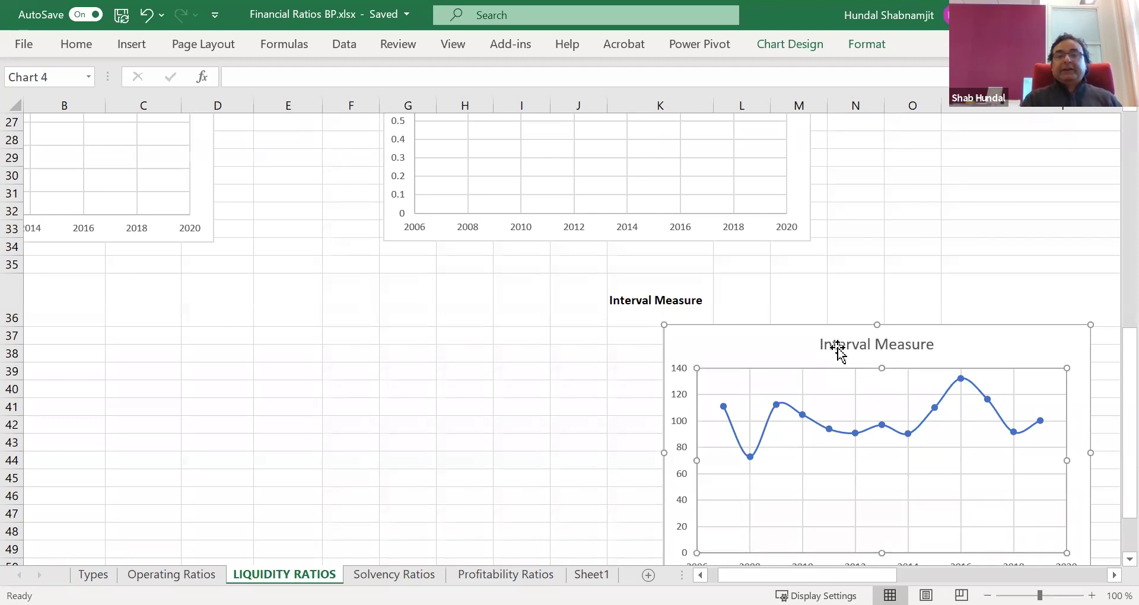
drag(838, 350, 457, 328)
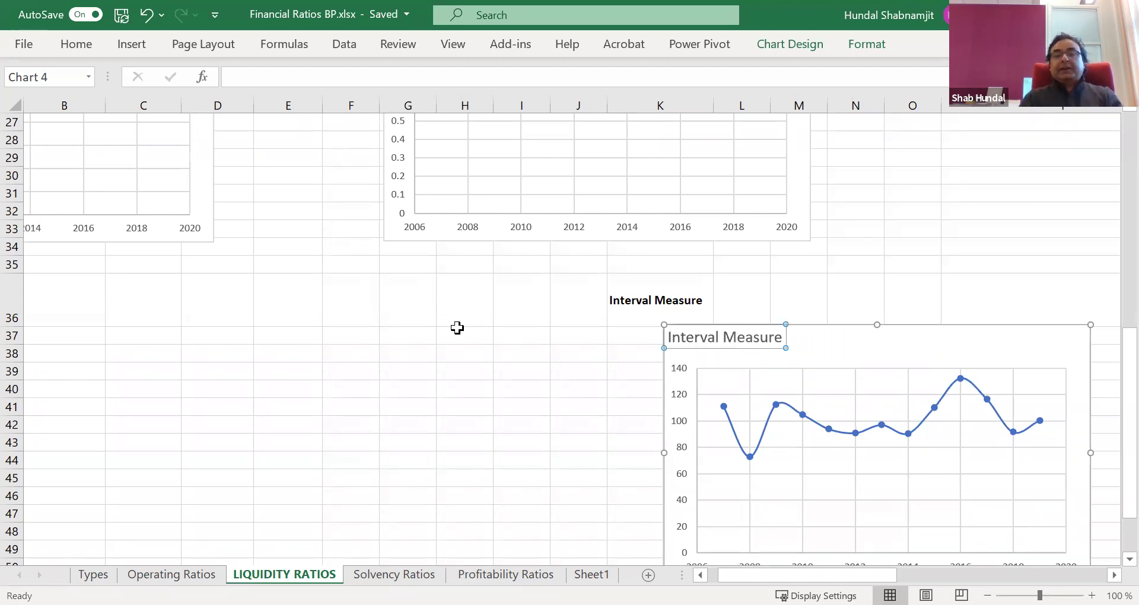
click(457, 407)
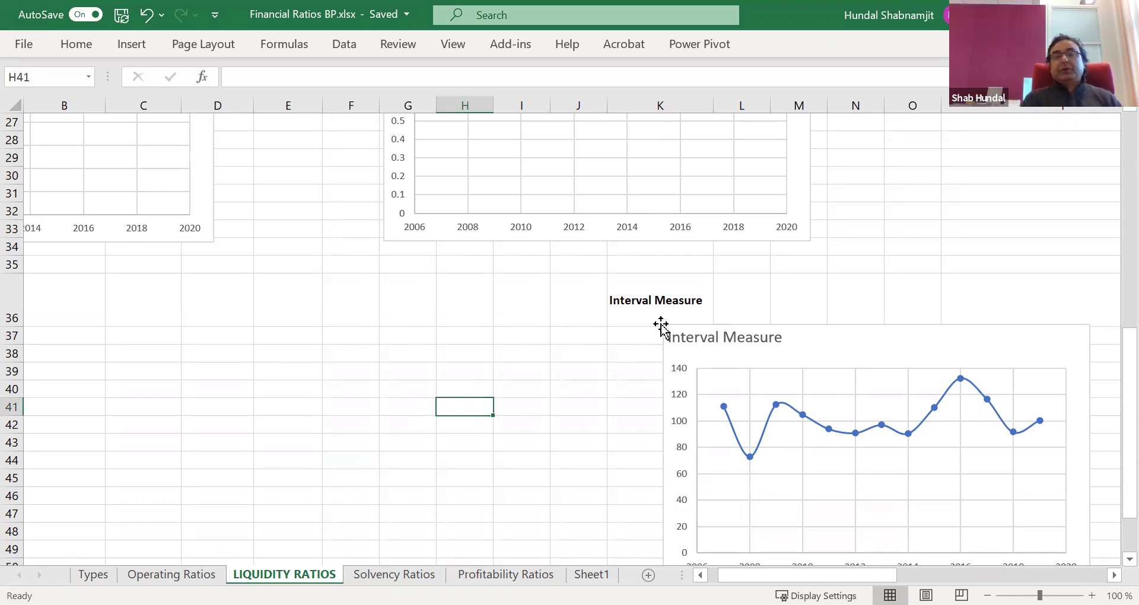
Clear the Interval Measure label from K36 and settle the chart just under row 36
drag(808, 331, 807, 338)
click(677, 305)
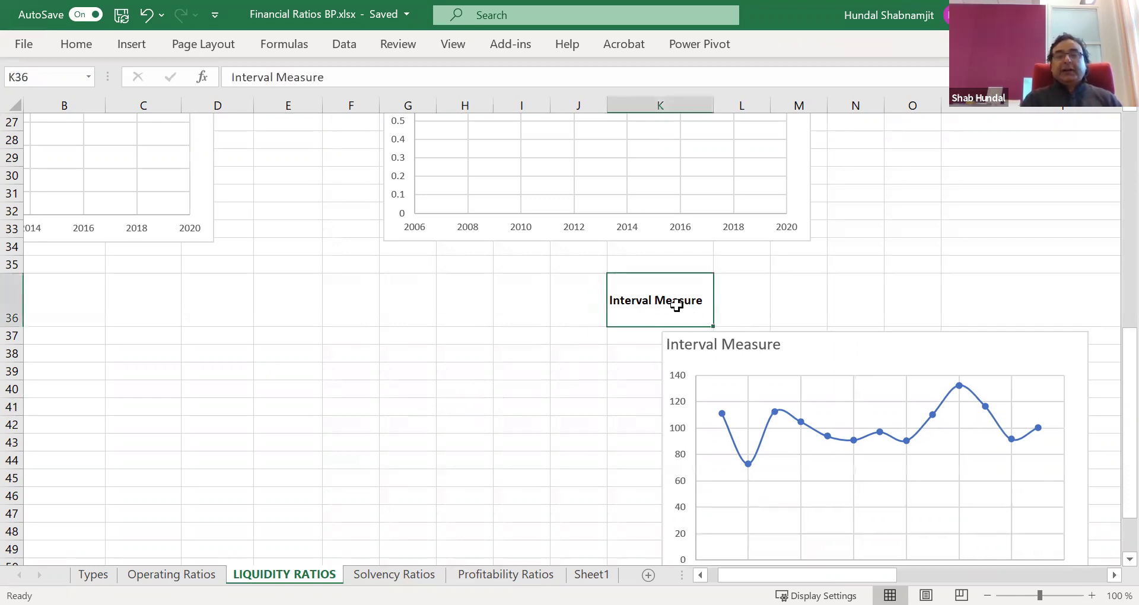
key(BackSpace)
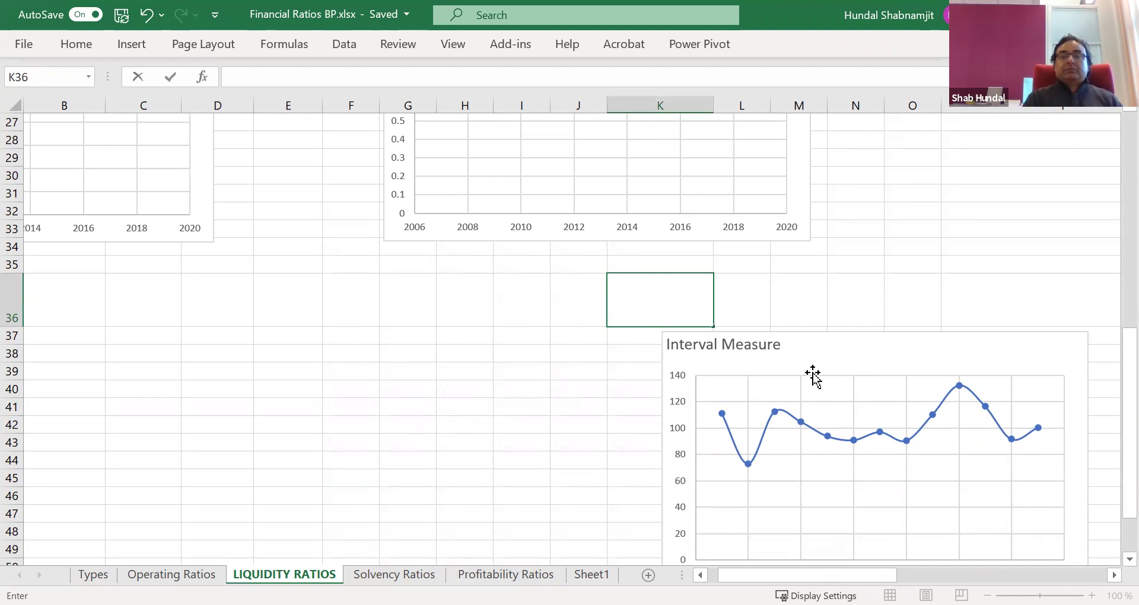
click(981, 340)
drag(980, 340, 935, 316)
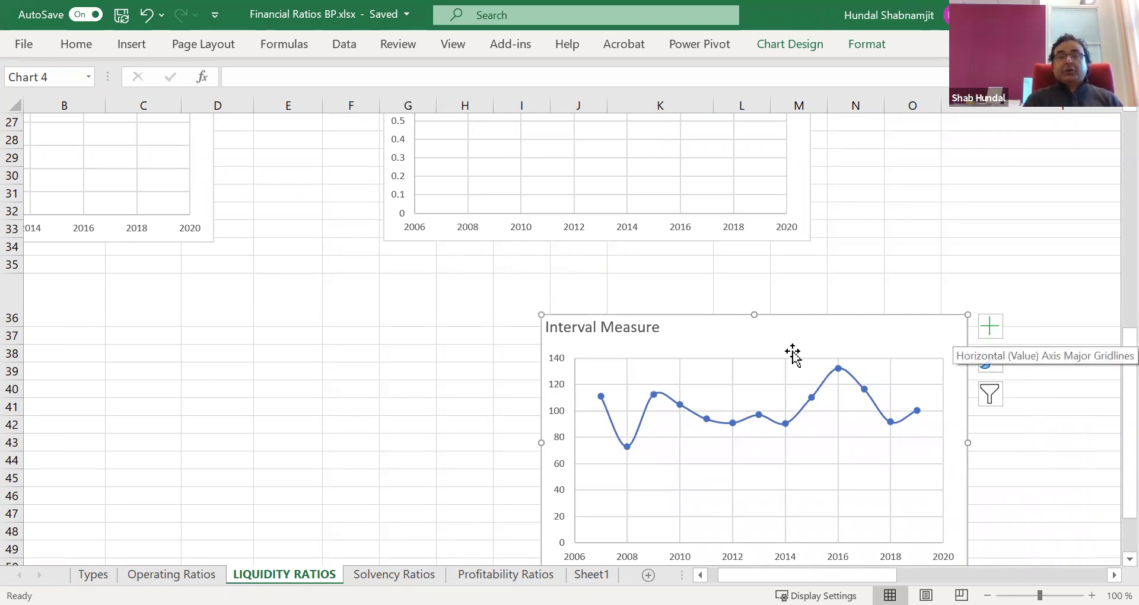
click(315, 329)
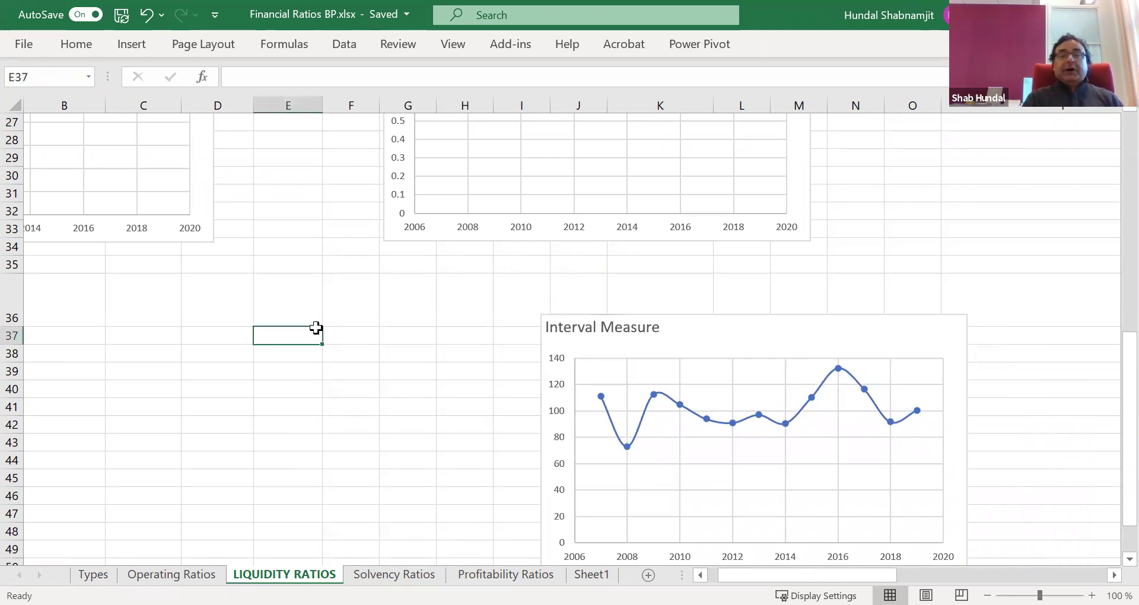